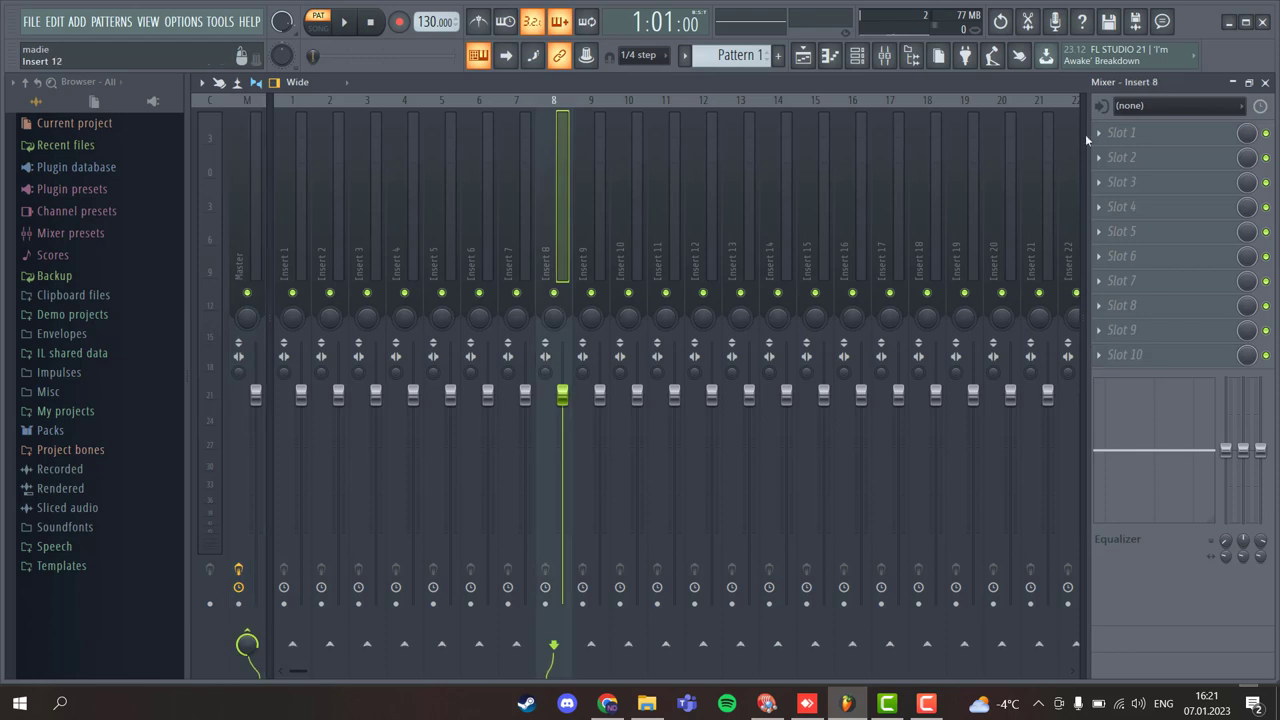
pyautogui.click(1167, 110)
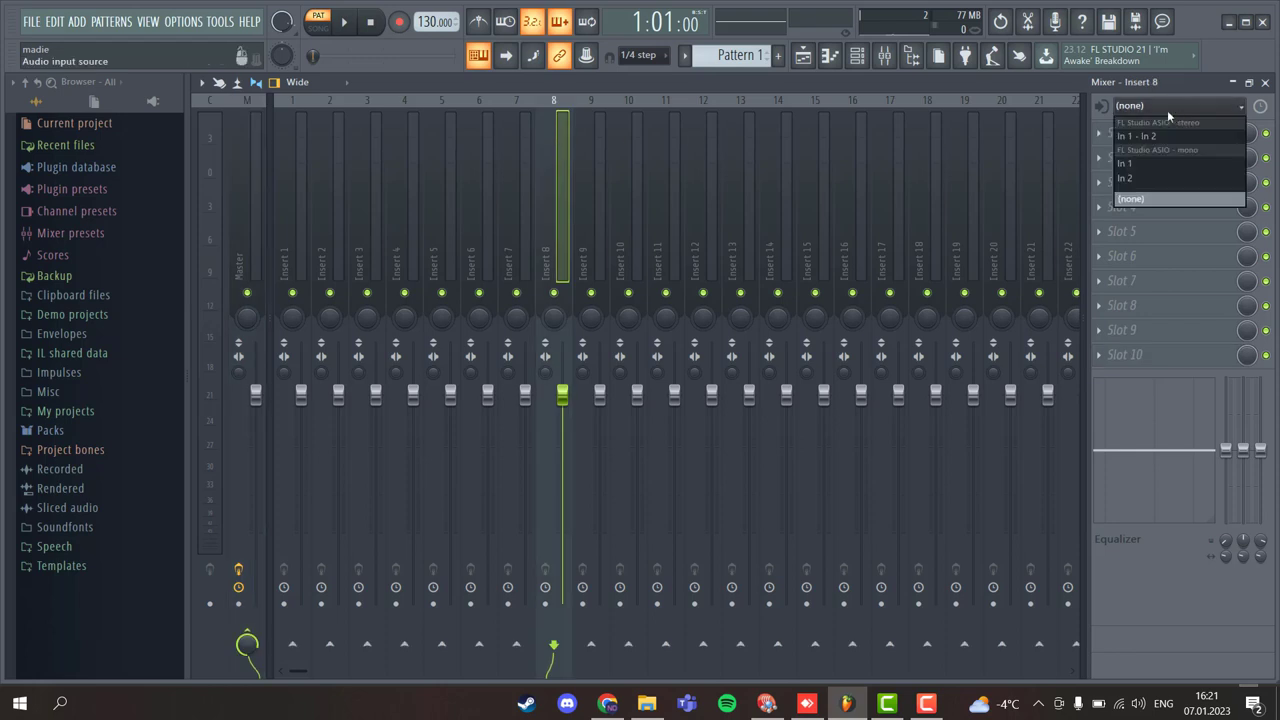
pyautogui.click(1155, 165)
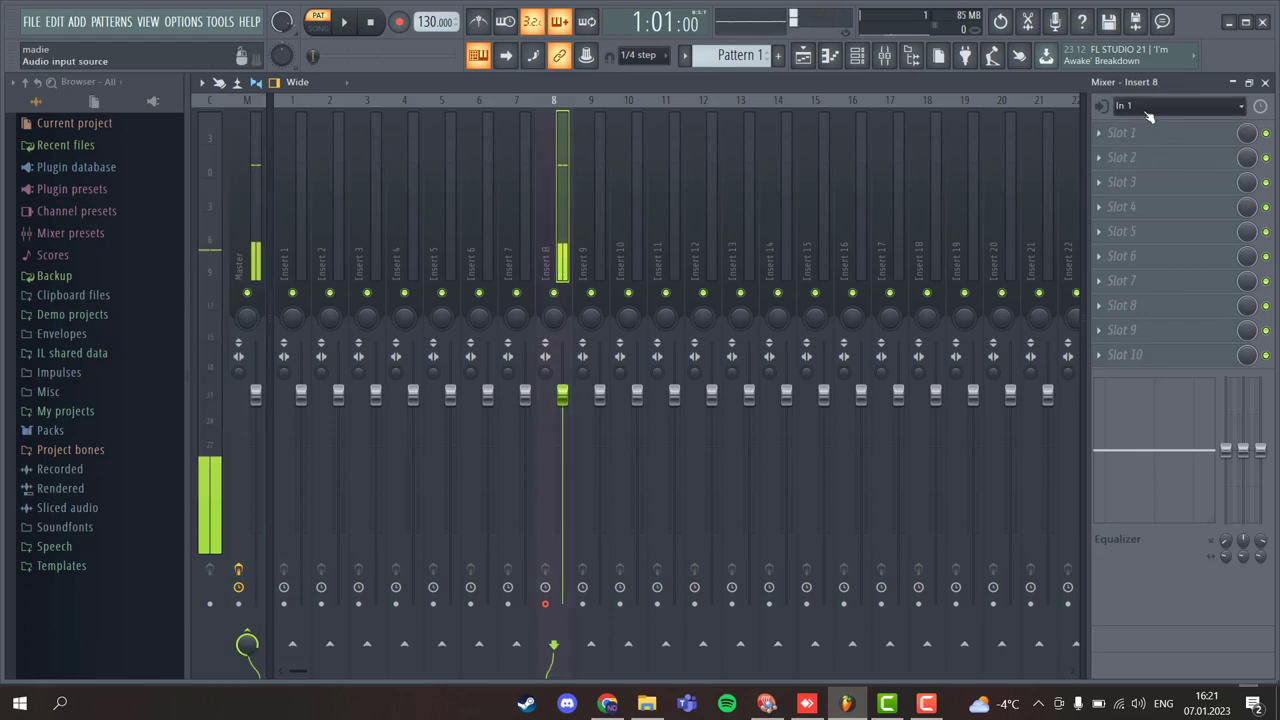
pyautogui.click(1145, 106)
pyautogui.click(1131, 198)
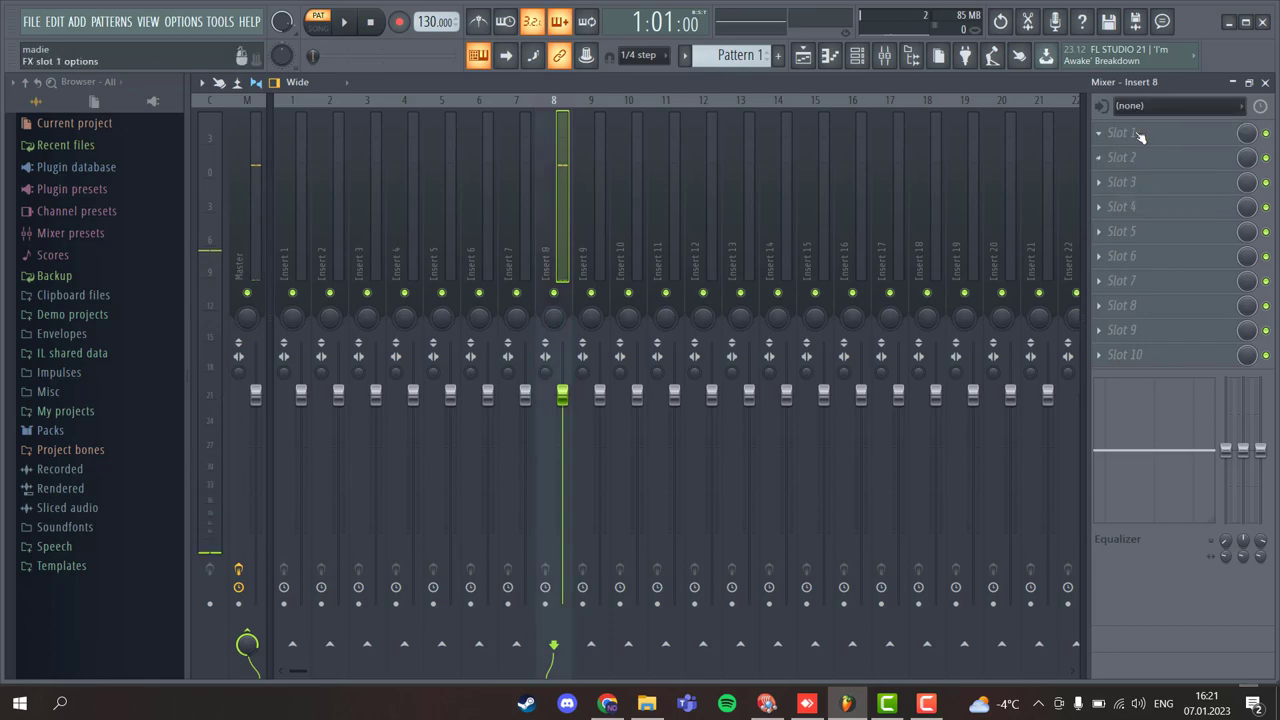
pyautogui.click(1120, 138)
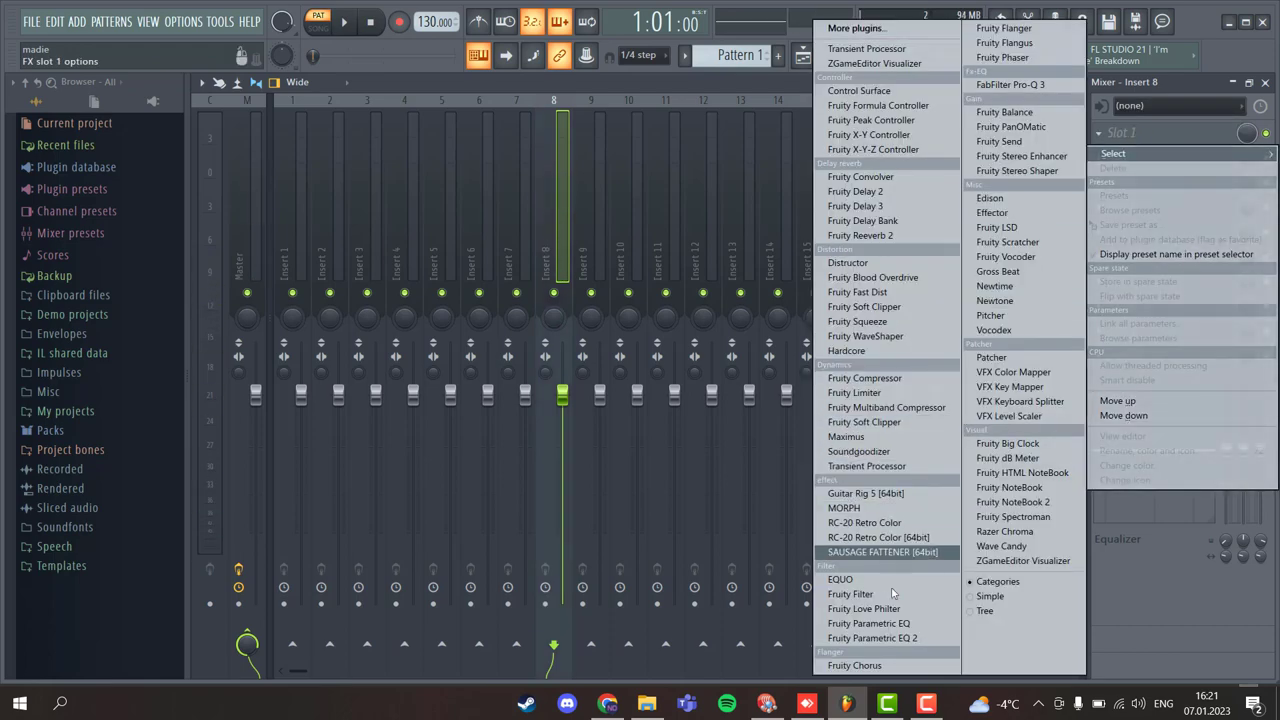
pyautogui.click(901, 641)
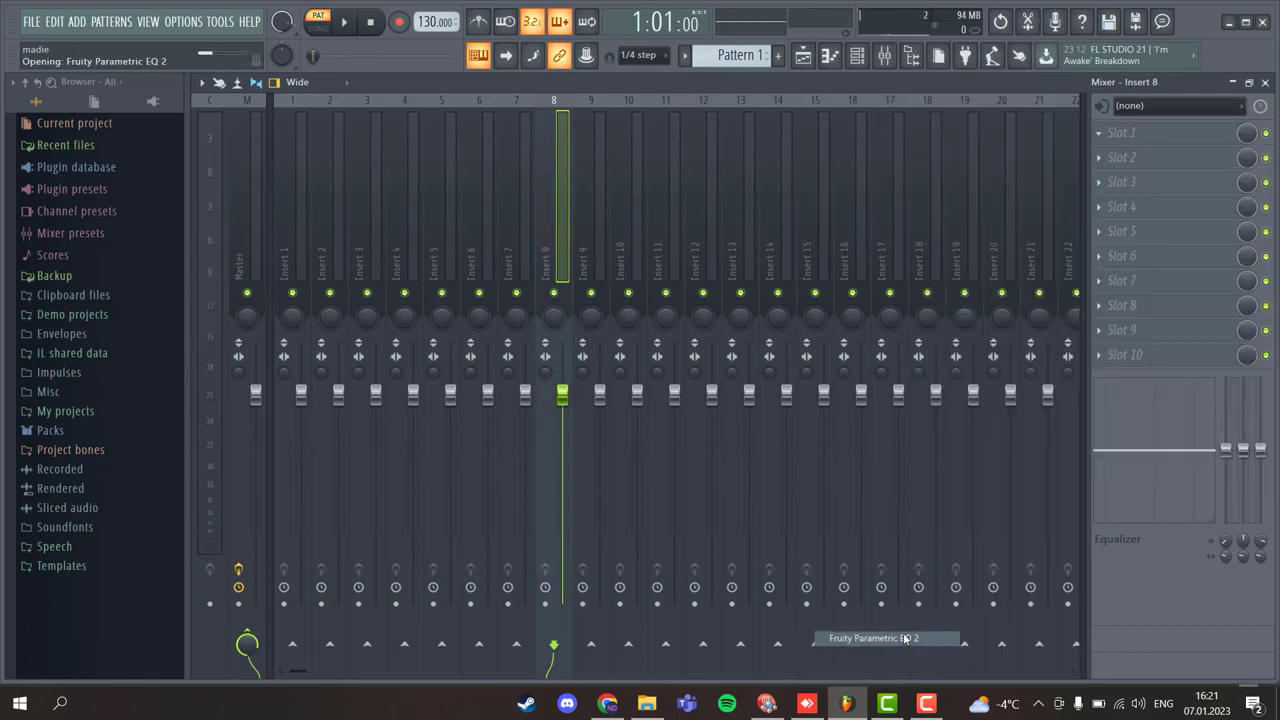
pyautogui.click(762, 188)
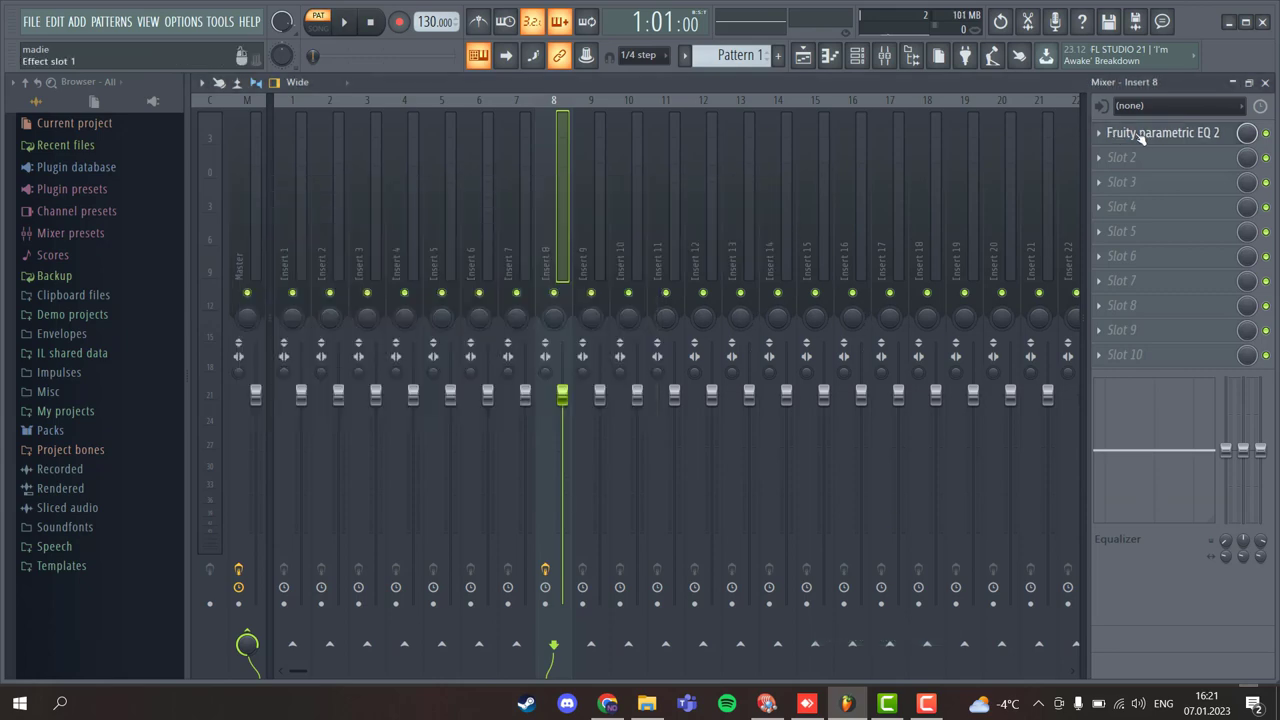
pyautogui.click(1110, 136)
pyautogui.click(1112, 167)
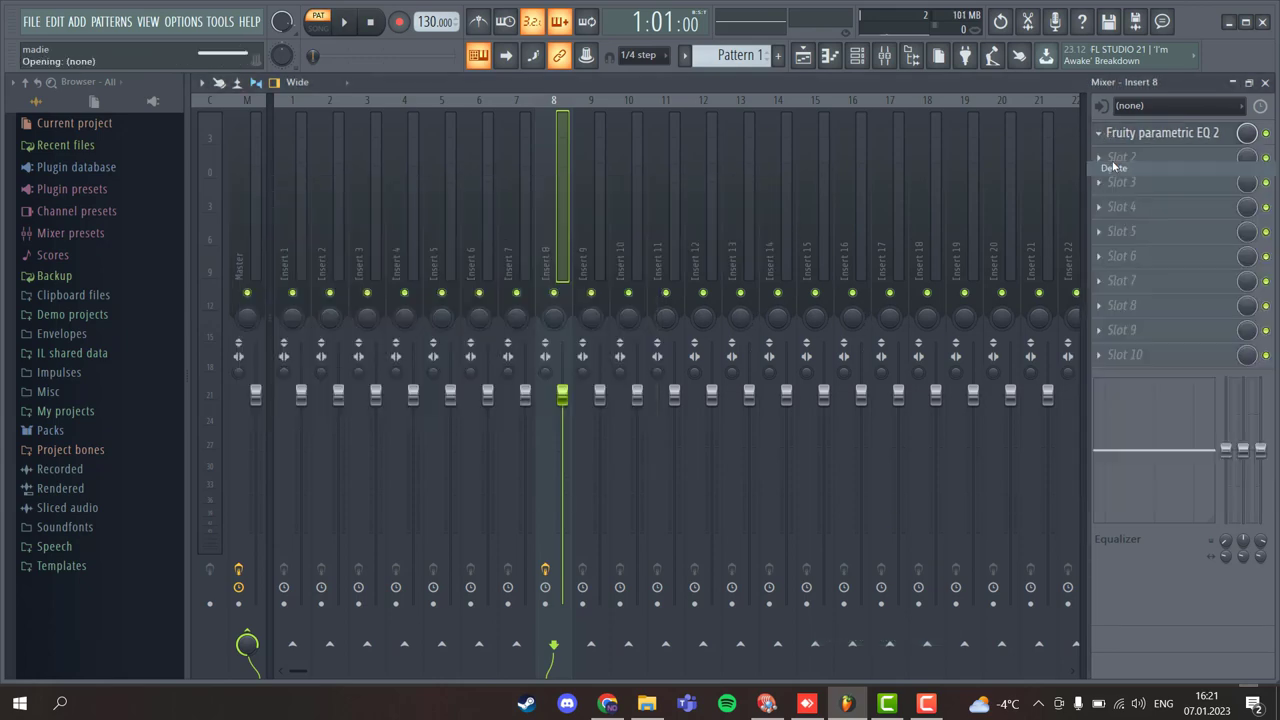
# Load Fruity Parametric EQ 2 into slot 1 of Insert 8 and set the track's audio input to mono In 1
pyautogui.click(1110, 138)
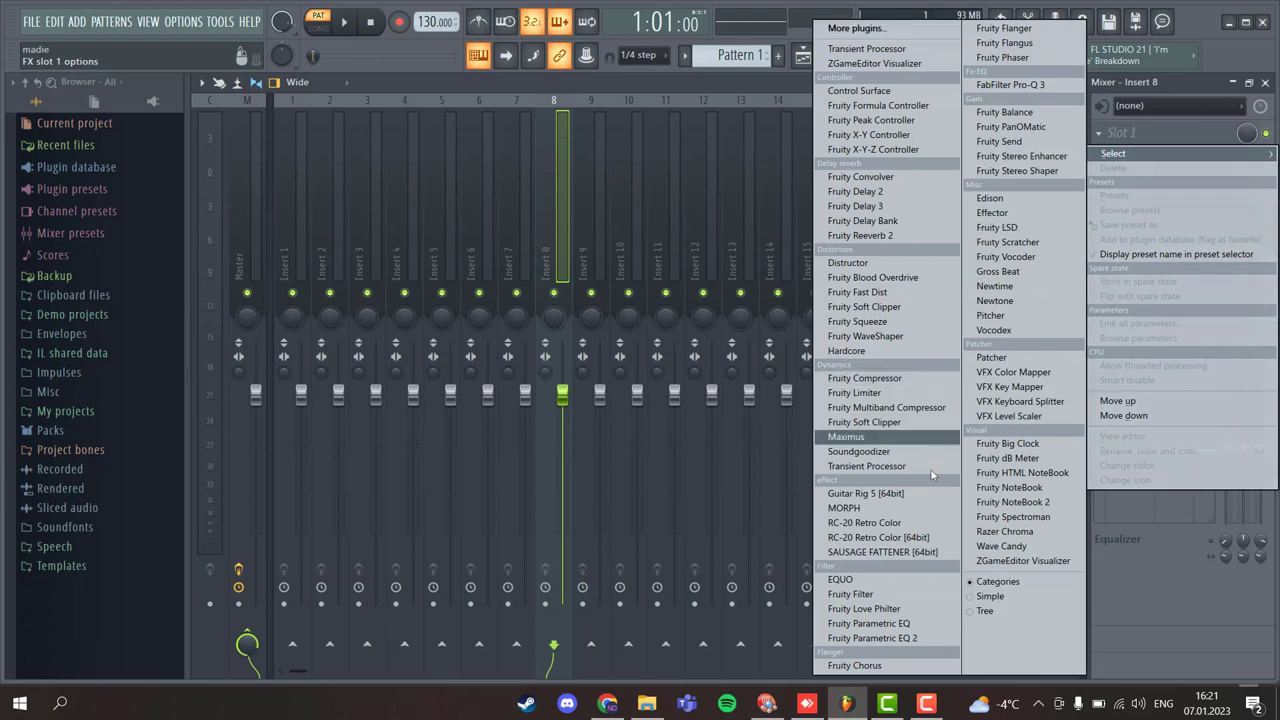
pyautogui.click(880, 638)
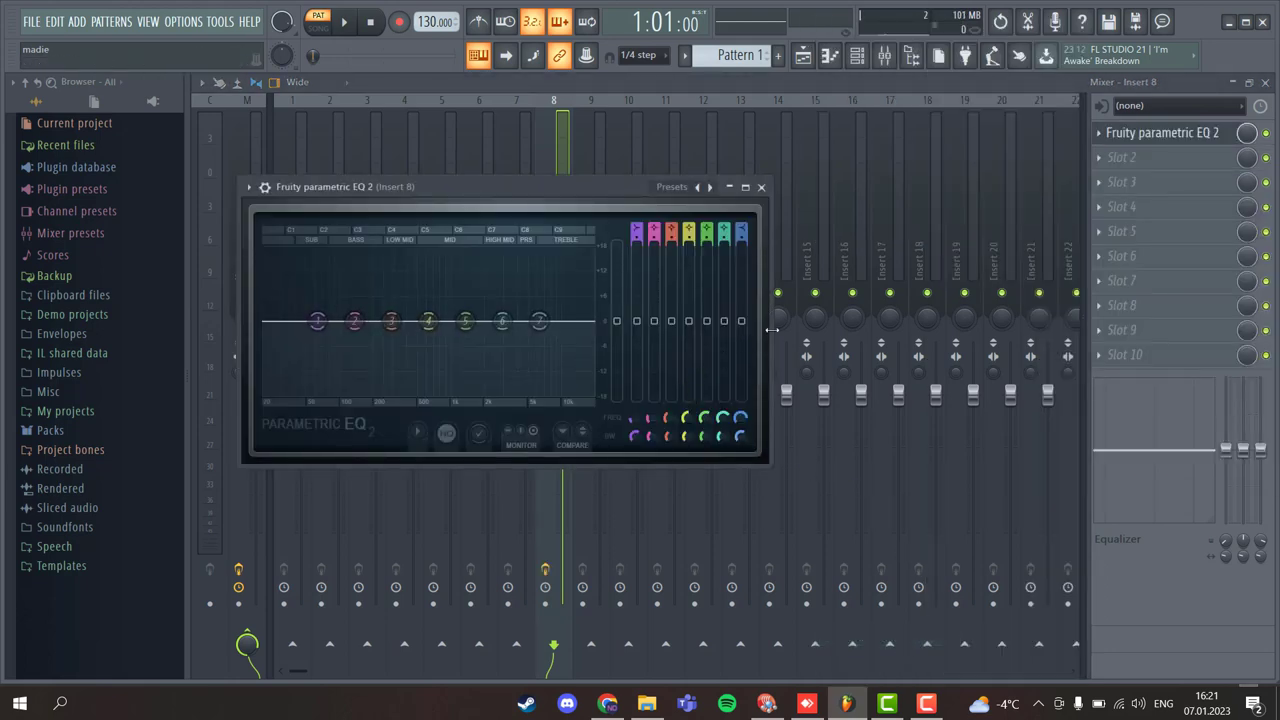
pyautogui.click(1160, 105)
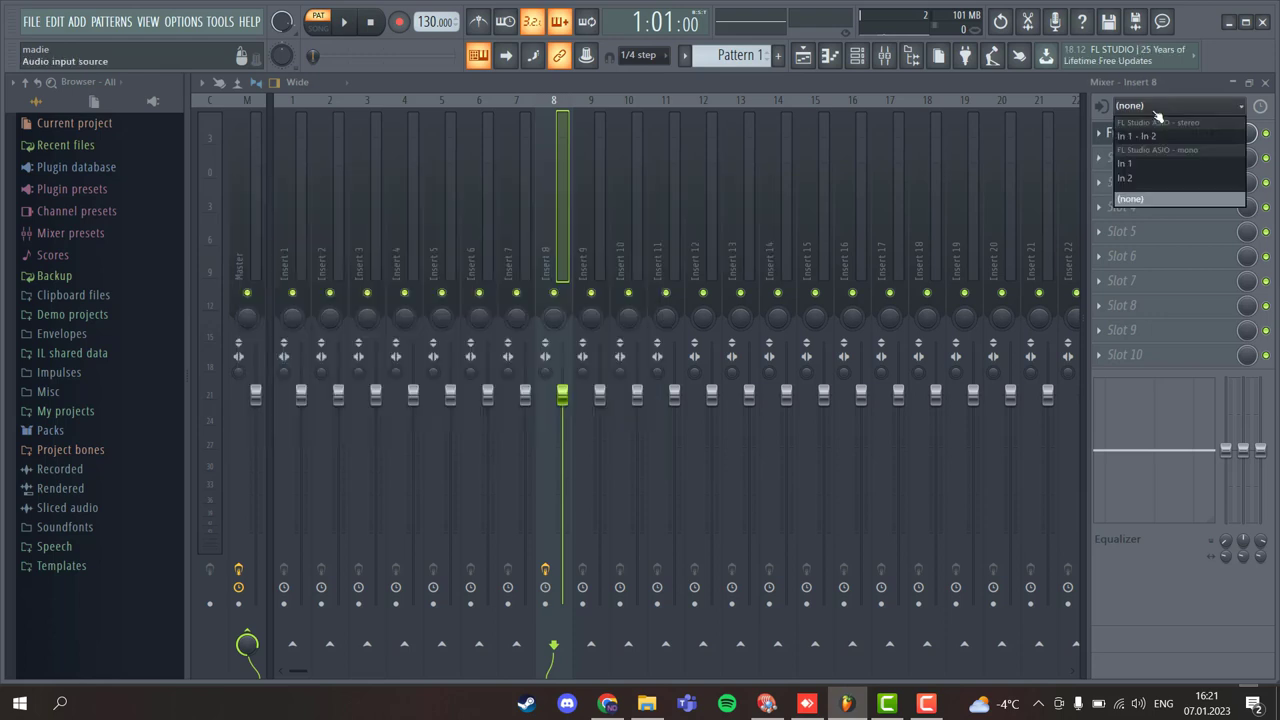
pyautogui.click(1149, 165)
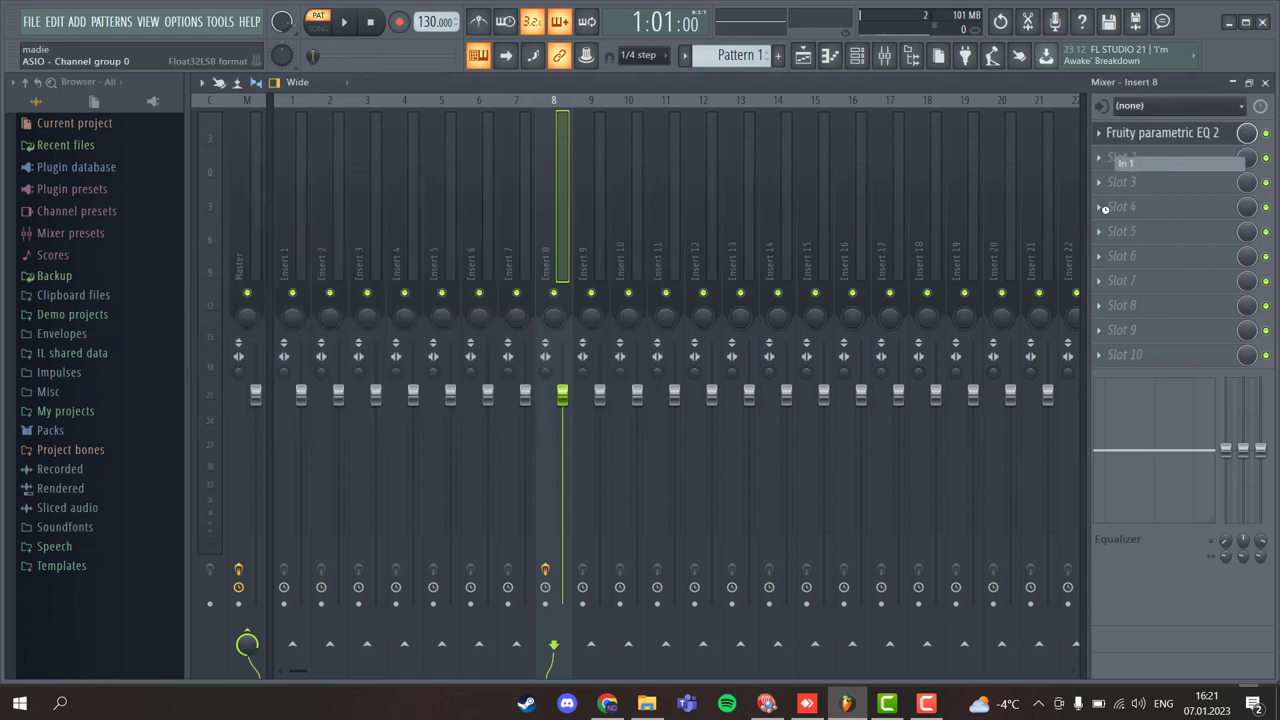
# Turn band 1 of Fruity Parametric EQ 2 into a low-cut filter with the Steep 6 slope and shift it slightly higher in frequency
pyautogui.click(1160, 133)
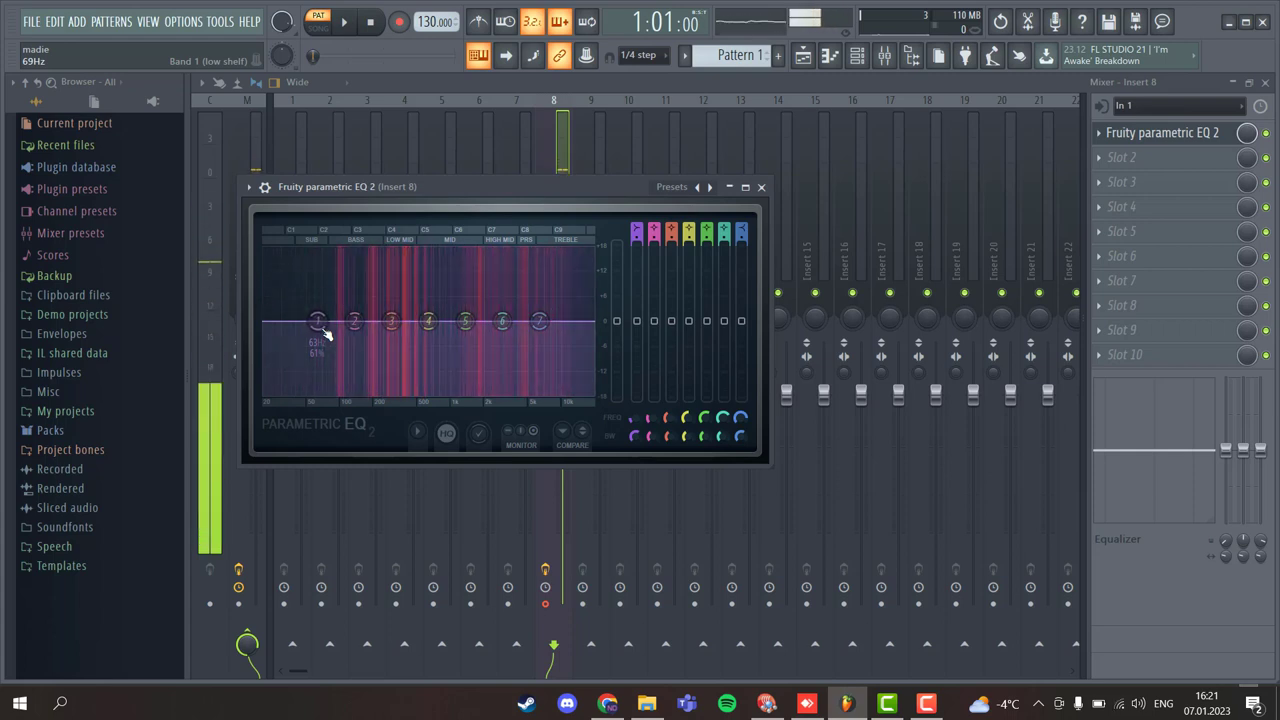
pyautogui.moveTo(324, 334); pyautogui.dragTo(329, 262)
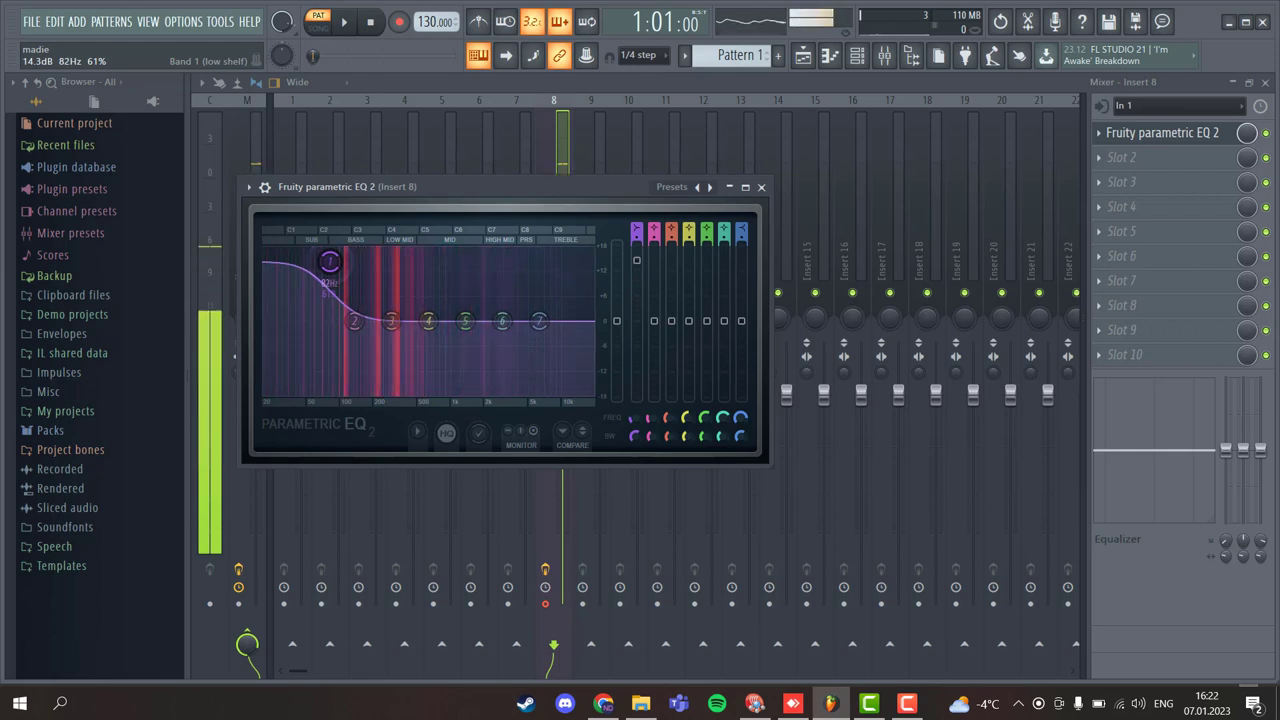
pyautogui.moveTo(329, 262); pyautogui.dragTo(322, 320)
pyautogui.moveTo(635, 235); pyautogui.dragTo(637, 230)
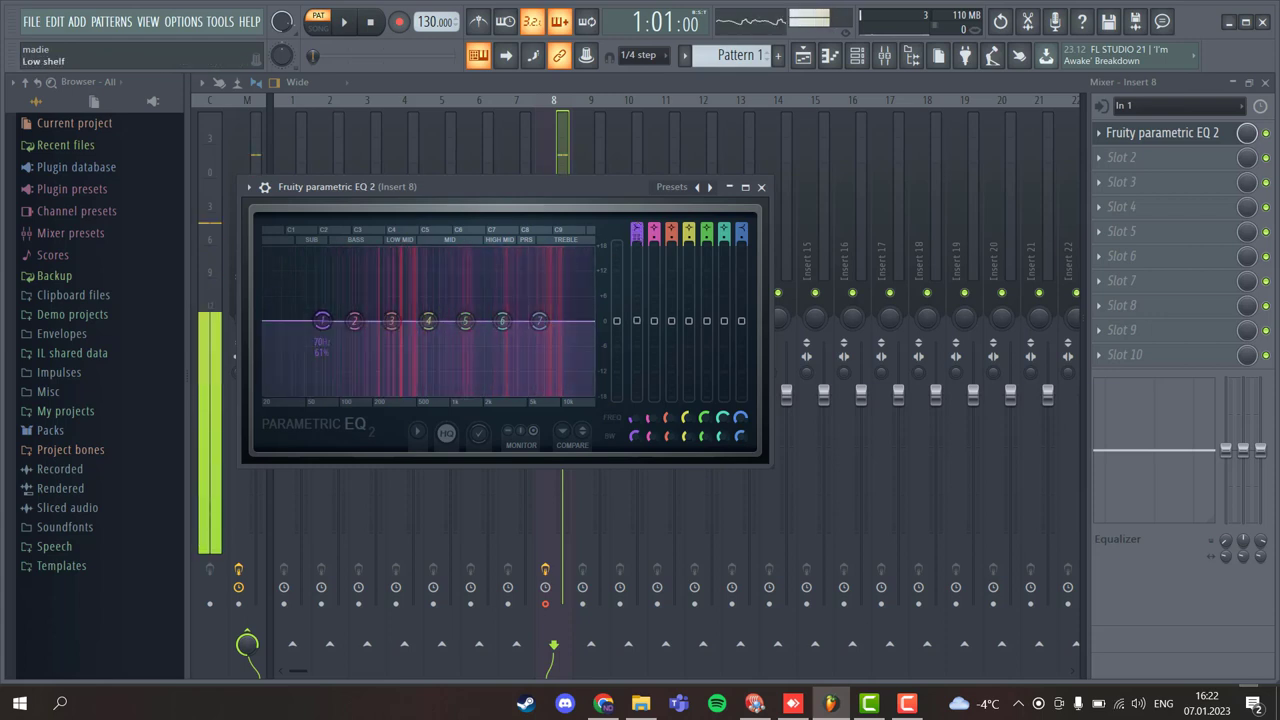
pyautogui.moveTo(637, 232); pyautogui.dragTo(637, 238)
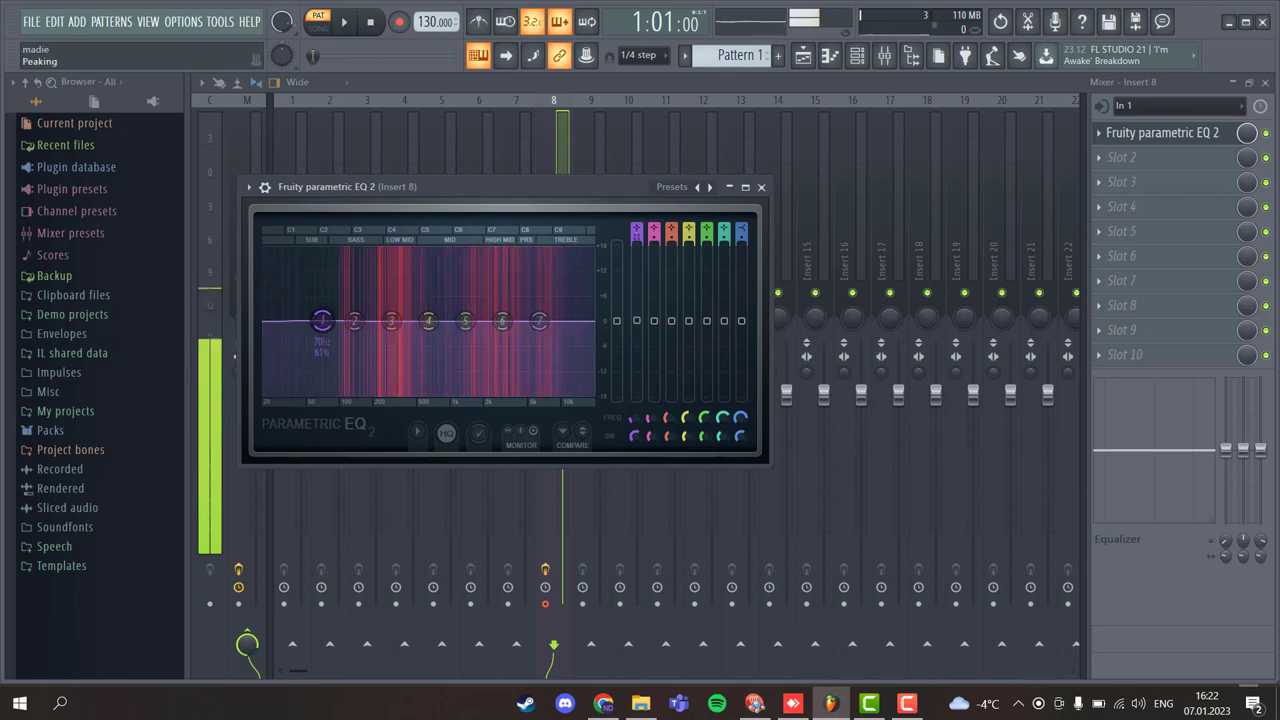
pyautogui.moveTo(637, 232); pyautogui.dragTo(637, 252)
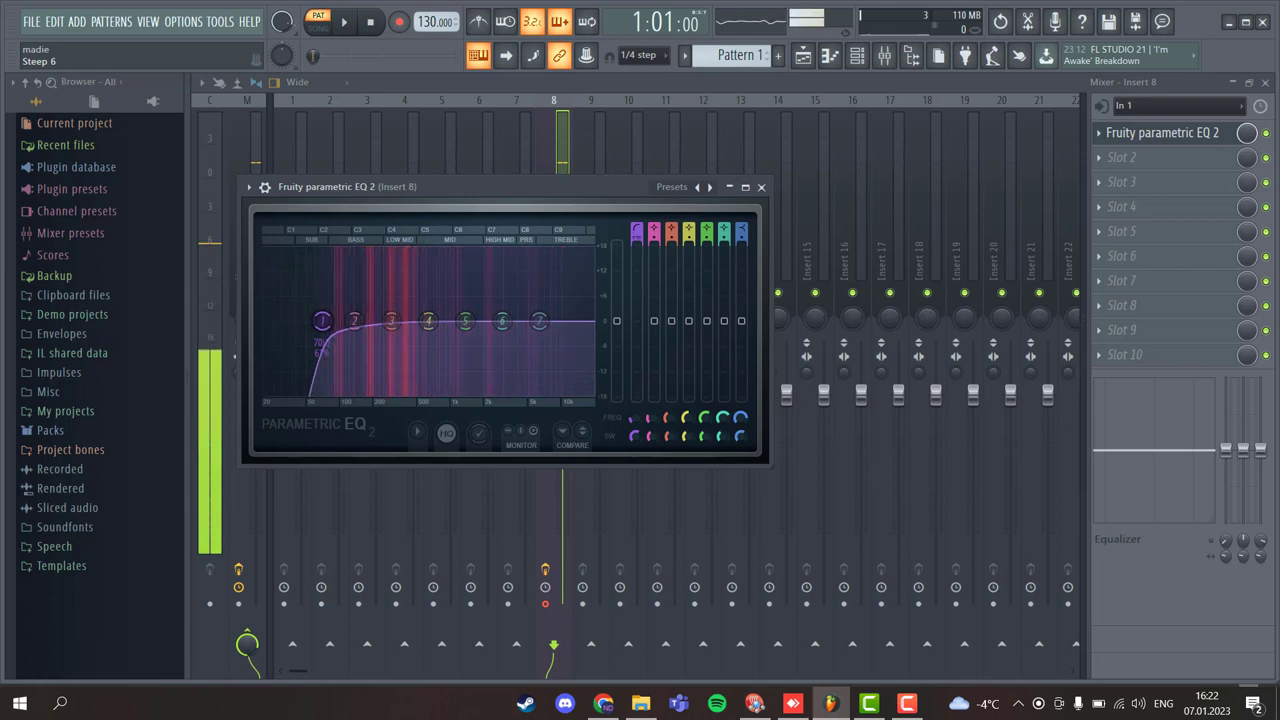
pyautogui.moveTo(330, 320); pyautogui.dragTo(338, 320)
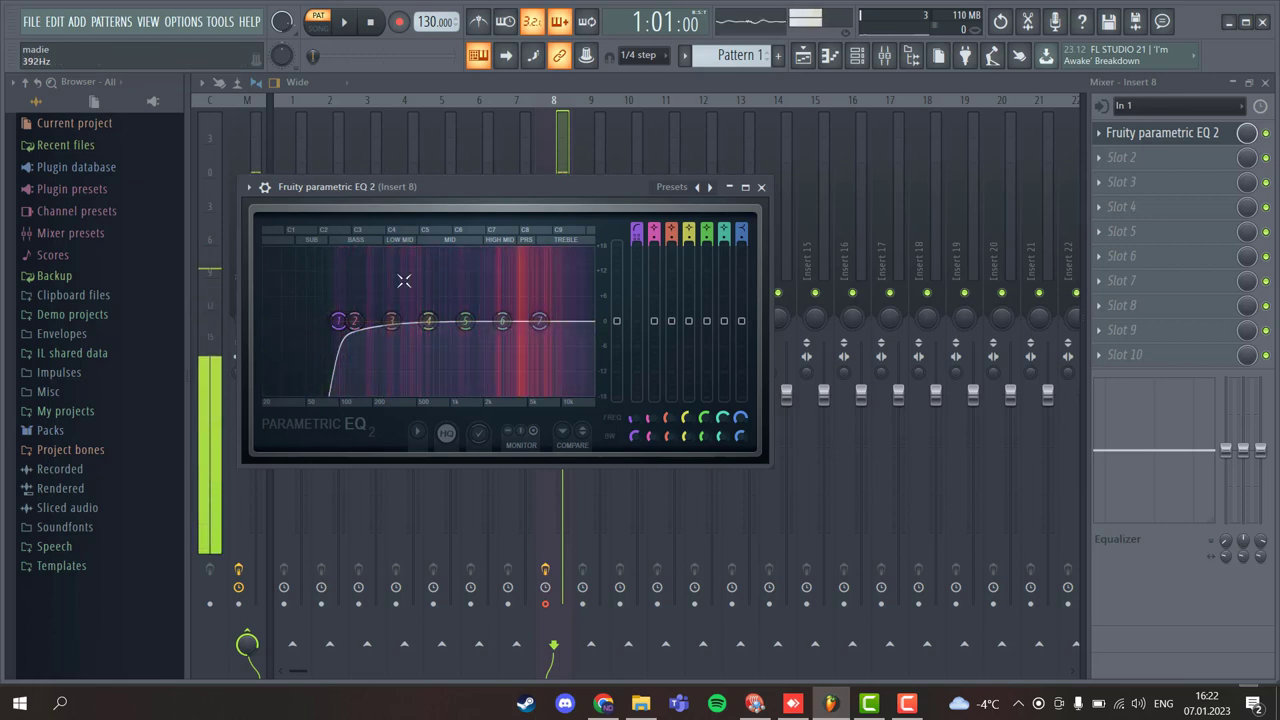
# Cut band 3 of the EQ slightly and lower band 6 to about -2.1 dB at 3018 Hz, then close the EQ
pyautogui.moveTo(400, 330); pyautogui.dragTo(396, 334)
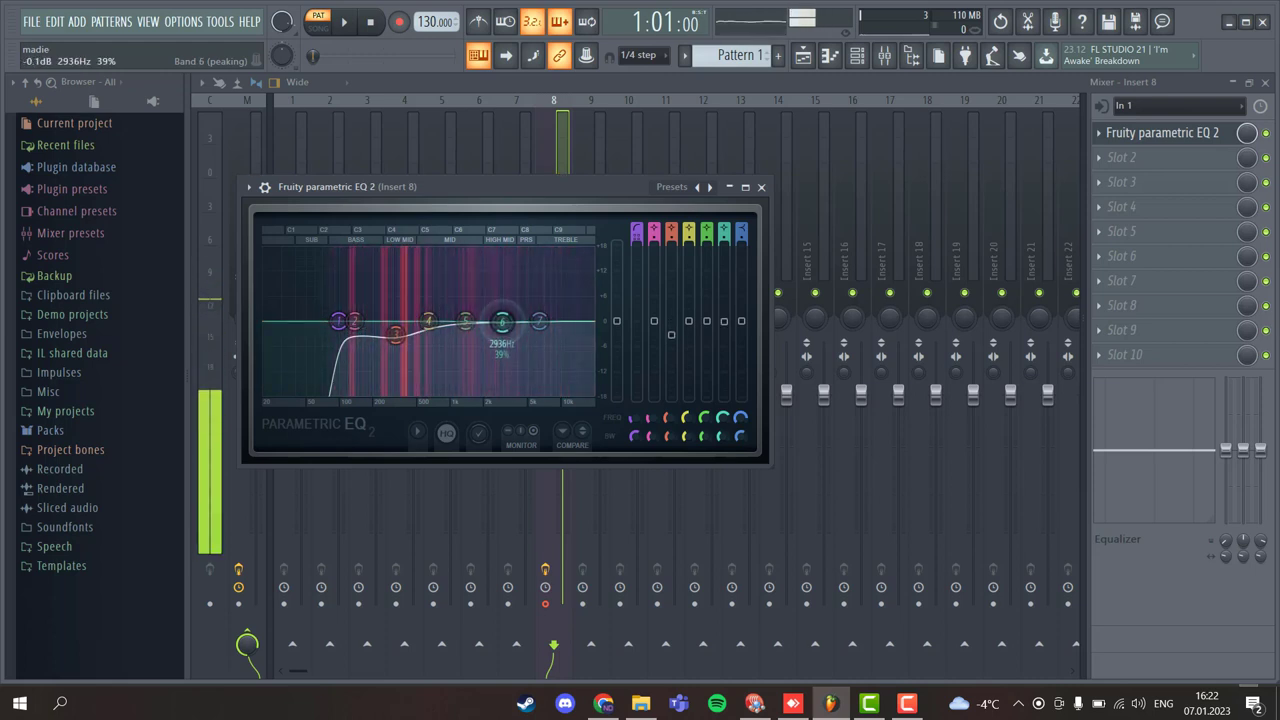
pyautogui.moveTo(502, 321); pyautogui.dragTo(503, 333)
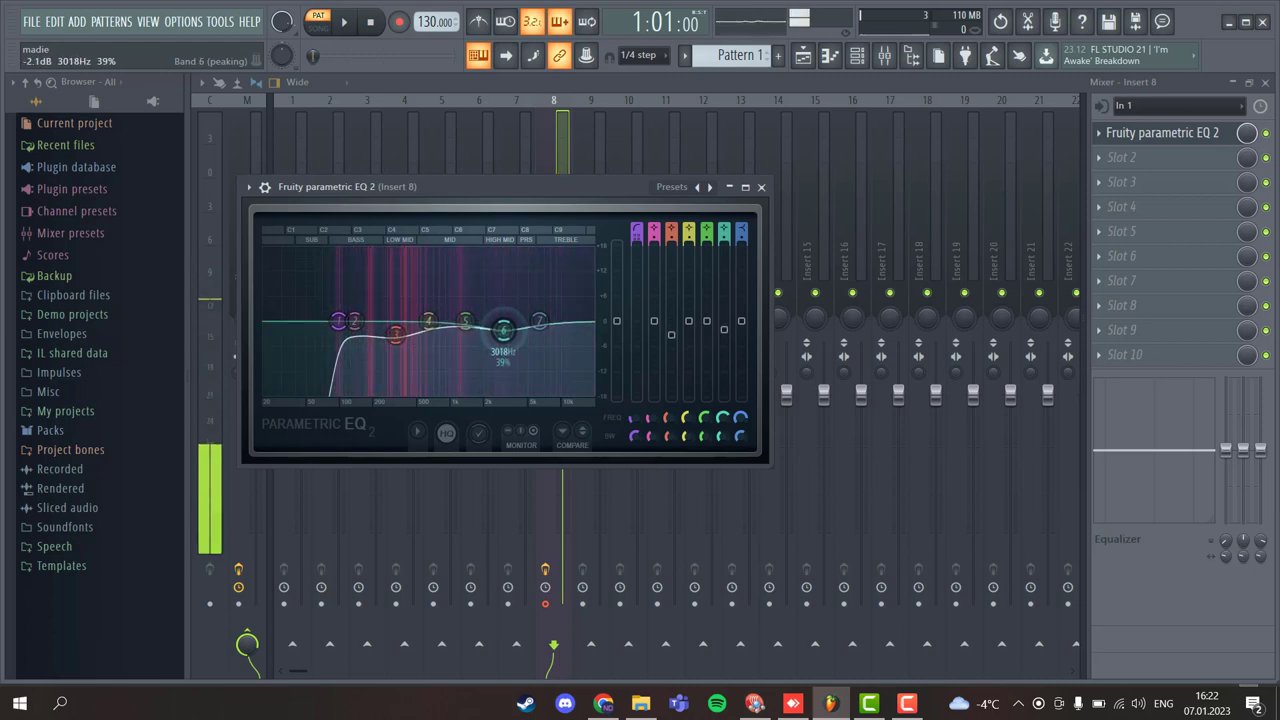
pyautogui.click(761, 187)
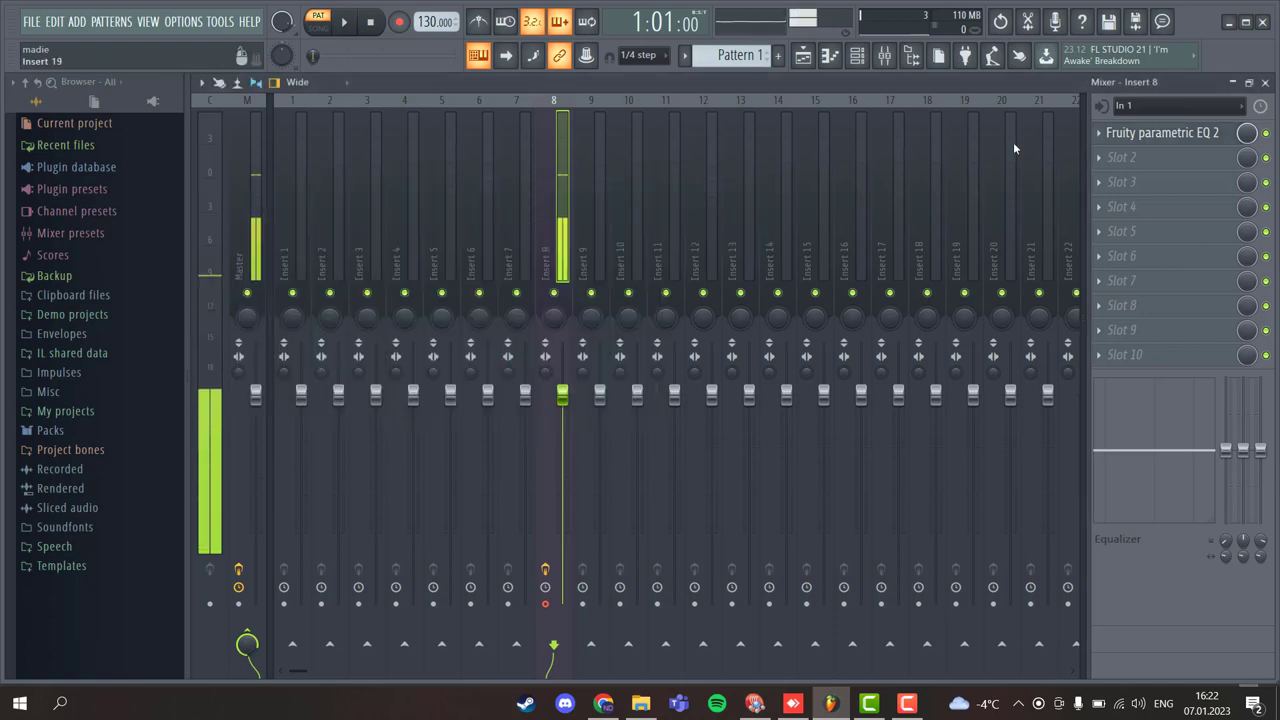
# Load Fruity Compressor into slot 2 of Insert 8 and enable the send from Insert 8 to Master
pyautogui.click(1144, 160)
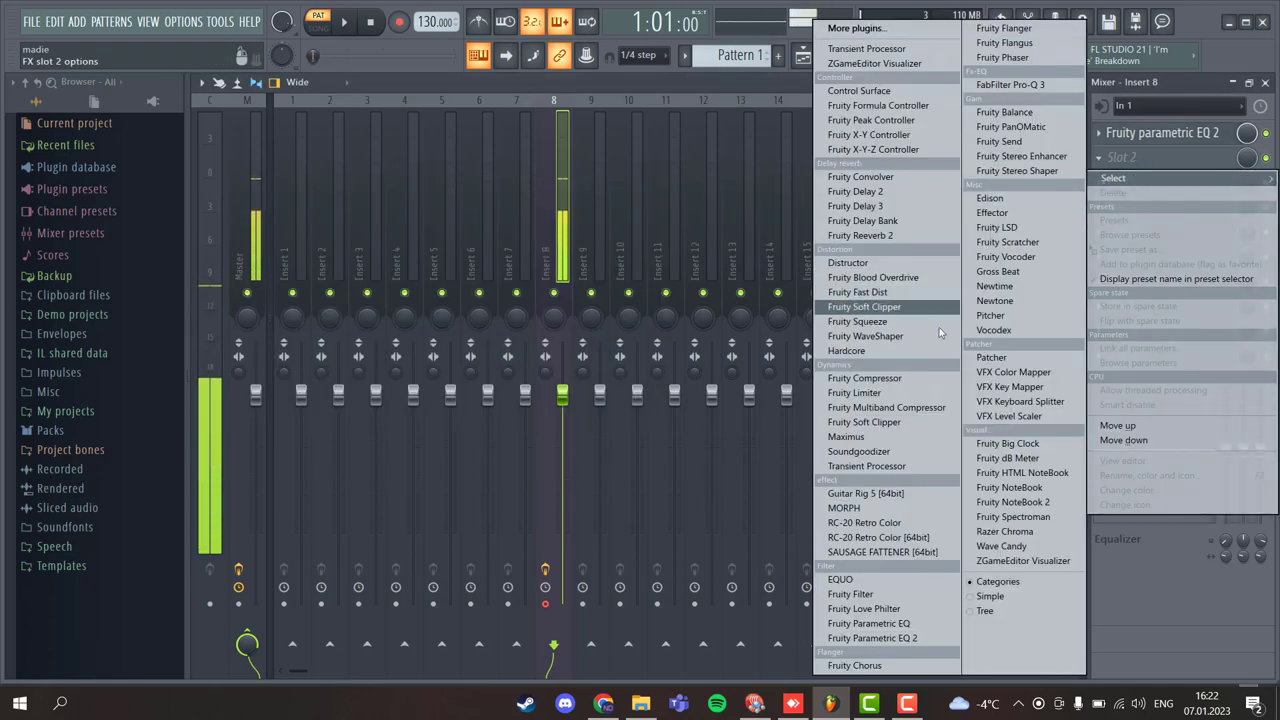
pyautogui.click(865, 378)
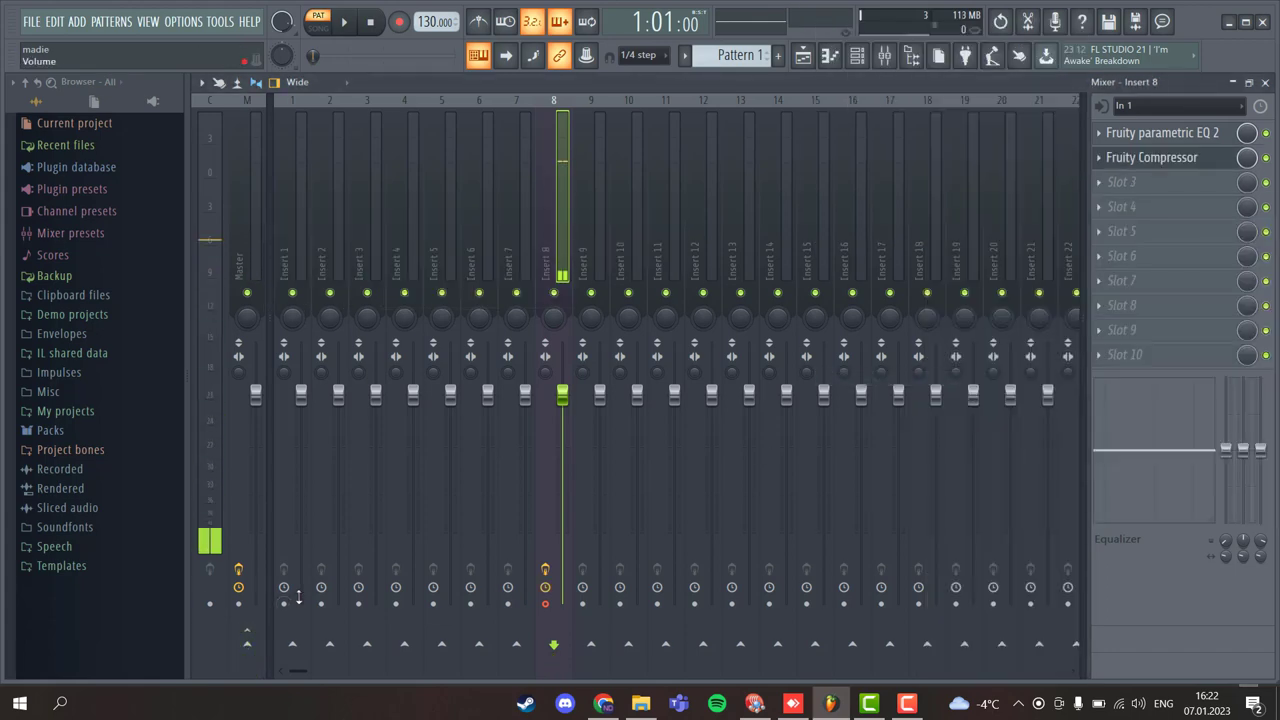
pyautogui.click(1150, 158)
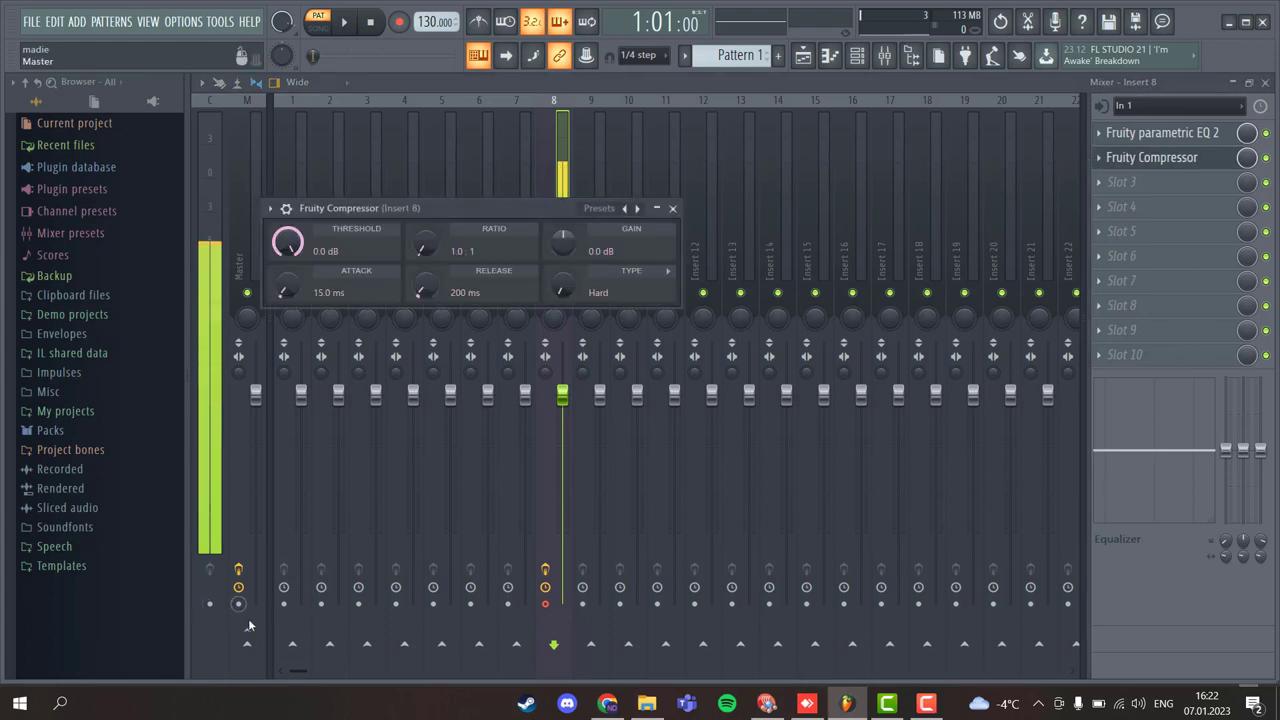
pyautogui.click(247, 643)
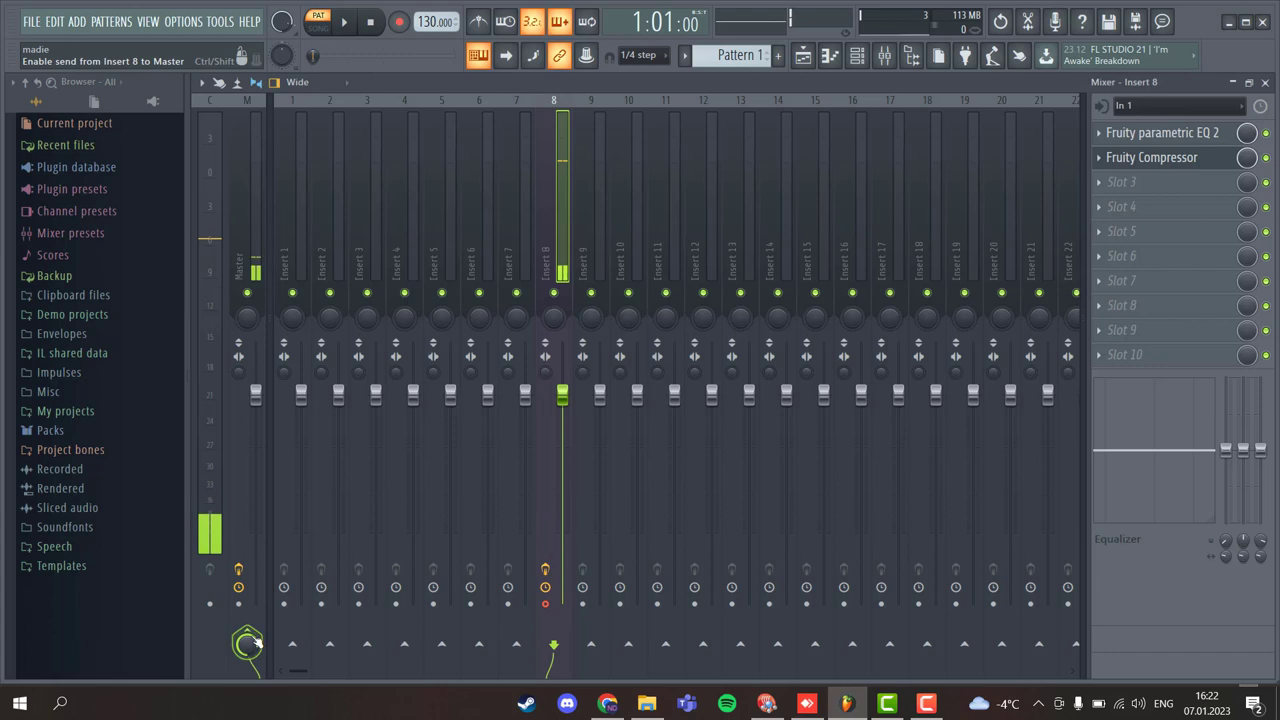
# Set Fruity Compressor's threshold to -31.1 dB, ratio to 13.3:1 and gain to 6.6 dB, then close it
pyautogui.click(1186, 157)
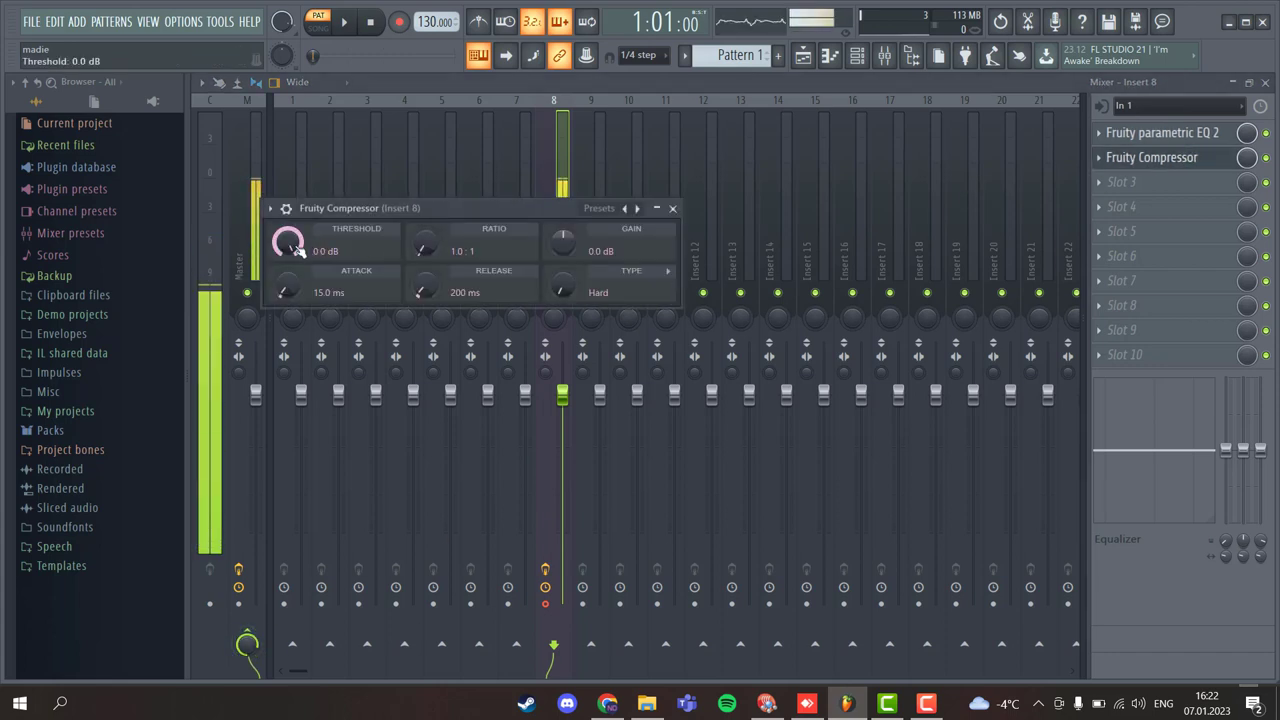
pyautogui.moveTo(285, 241); pyautogui.dragTo(285, 258)
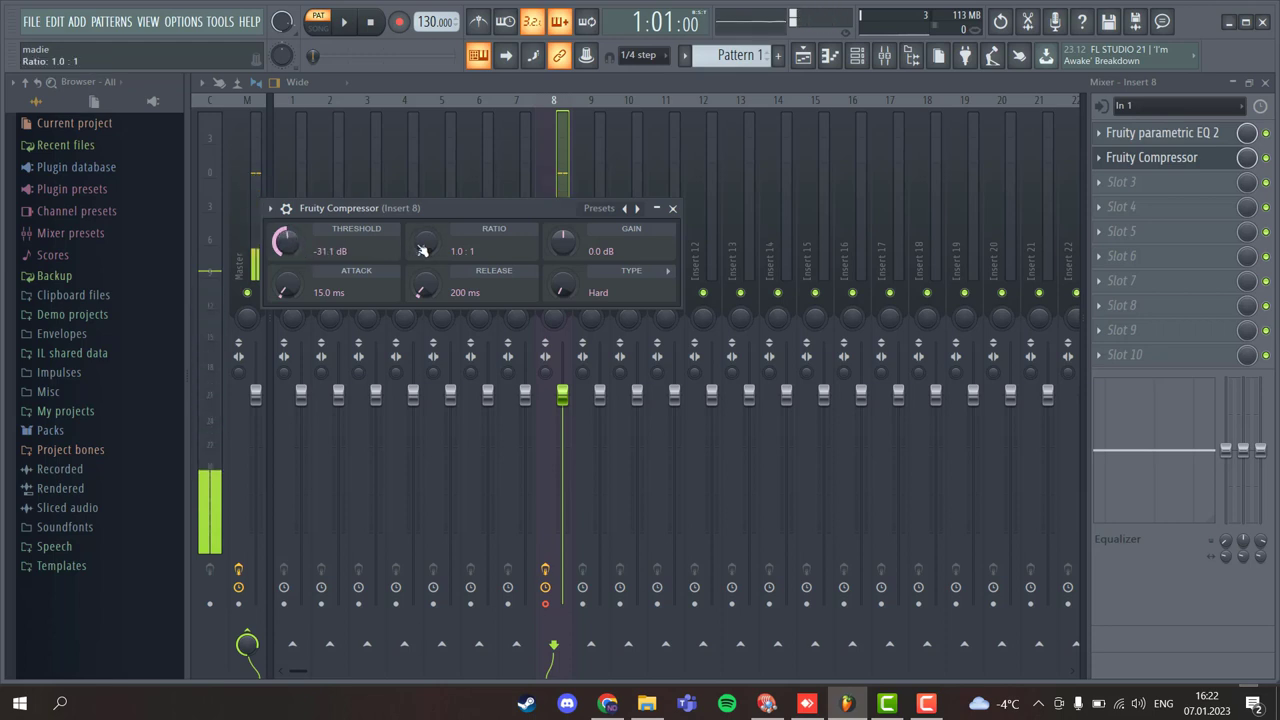
pyautogui.moveTo(506, 233); pyautogui.dragTo(506, 205)
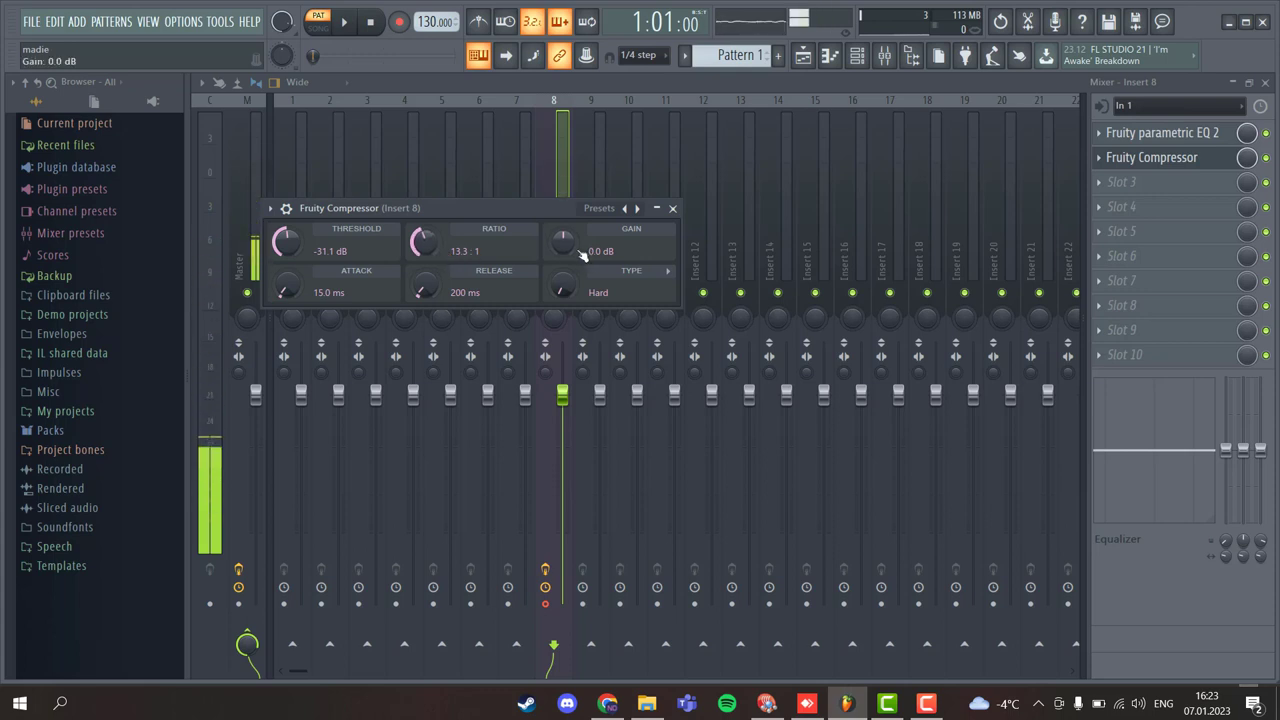
pyautogui.moveTo(563, 240); pyautogui.dragTo(563, 226)
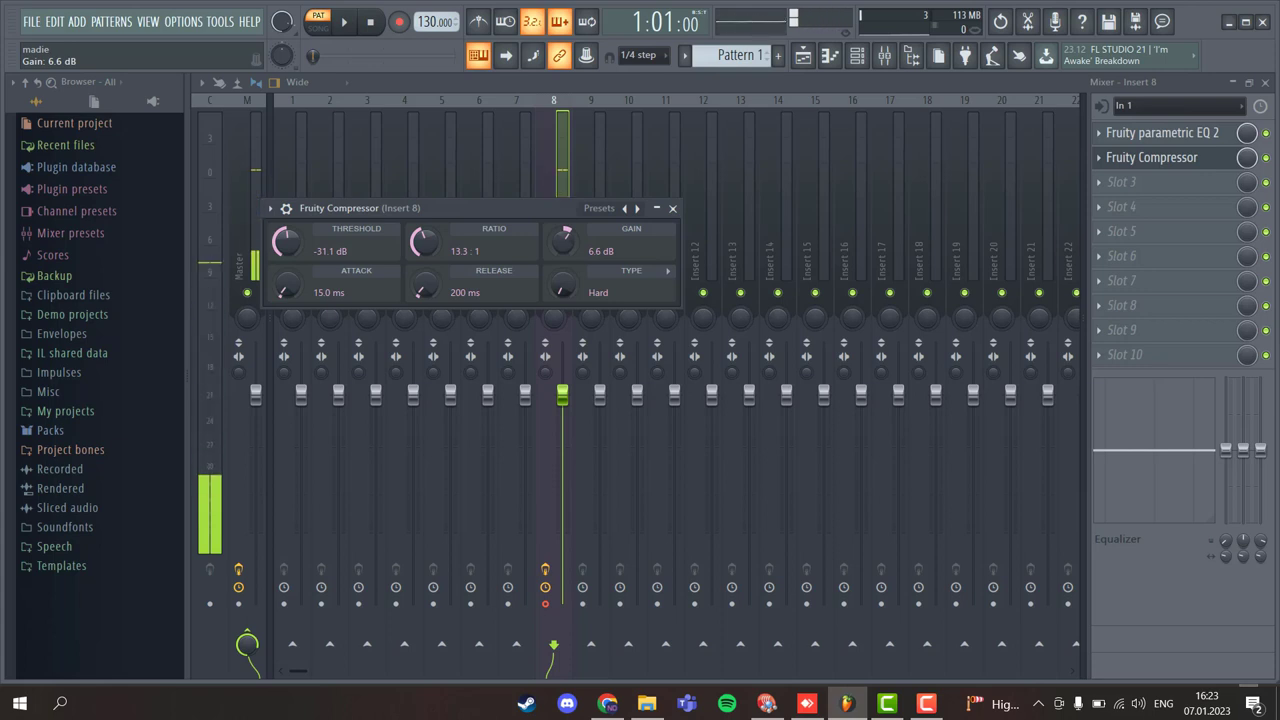
pyautogui.click(673, 209)
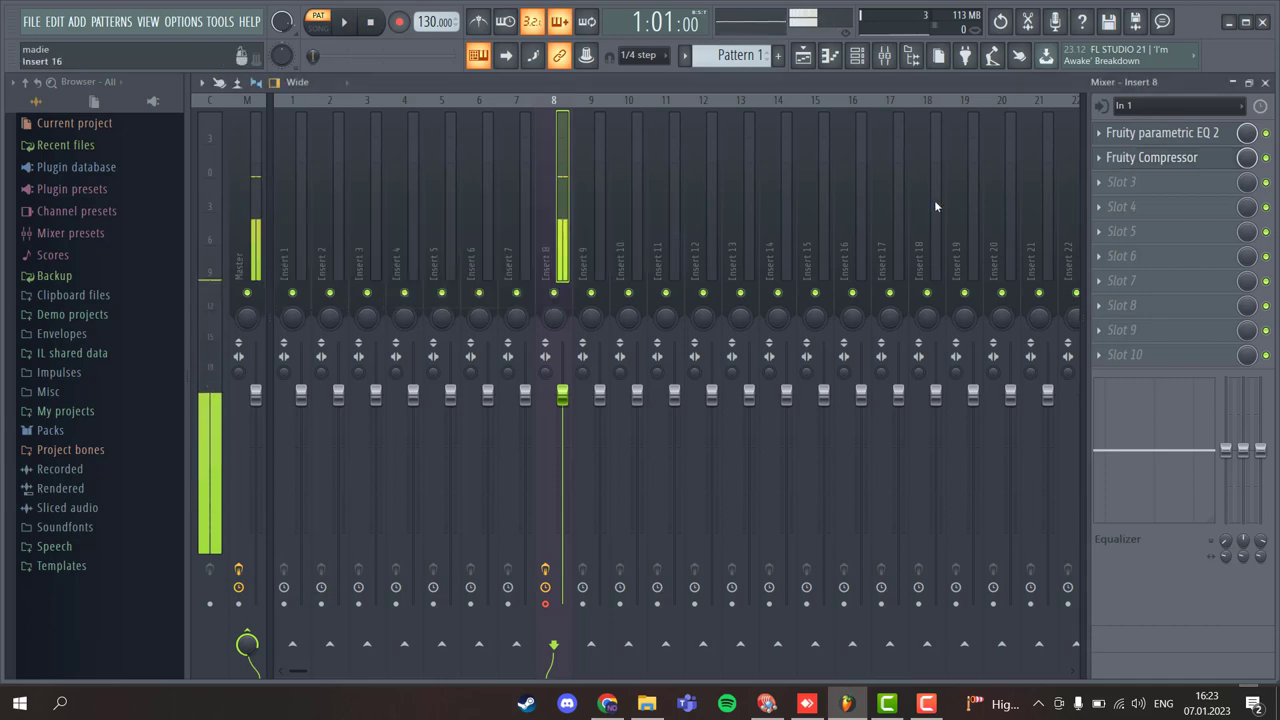
# Disable the send from Insert 8 to Master and load Fruity Limiter into slot 3
pyautogui.click(1143, 188)
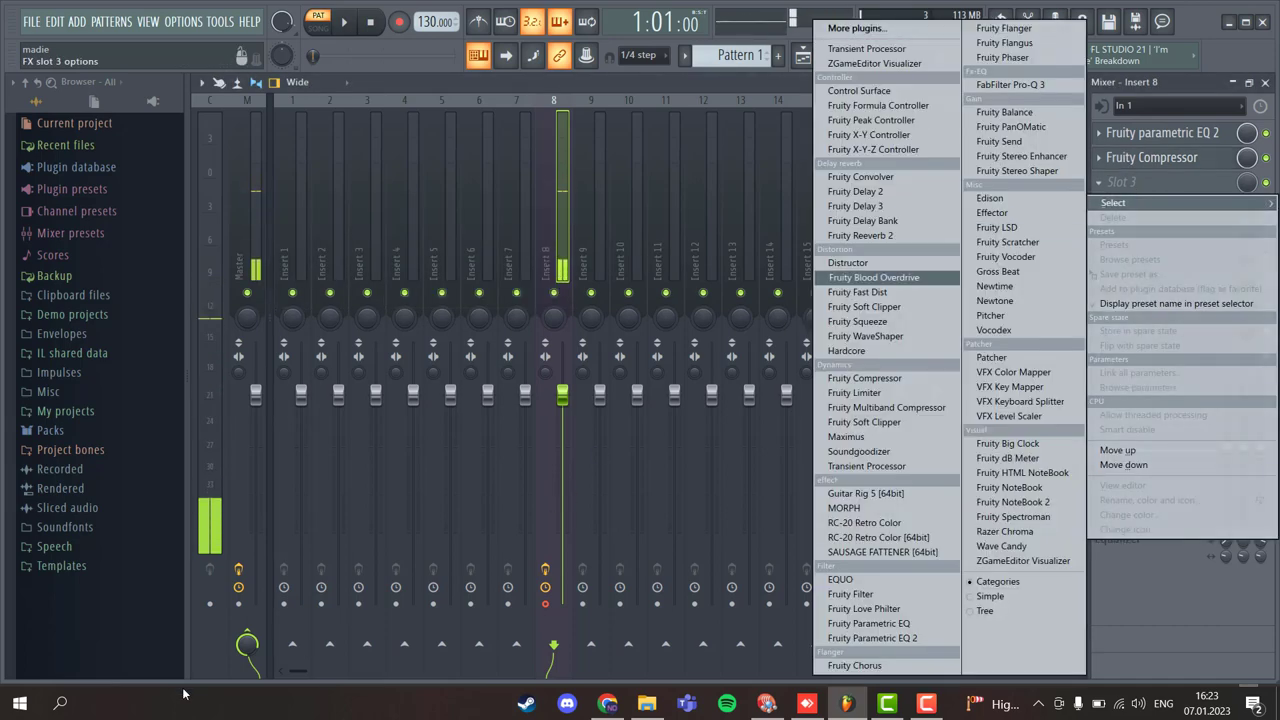
pyautogui.click(250, 628)
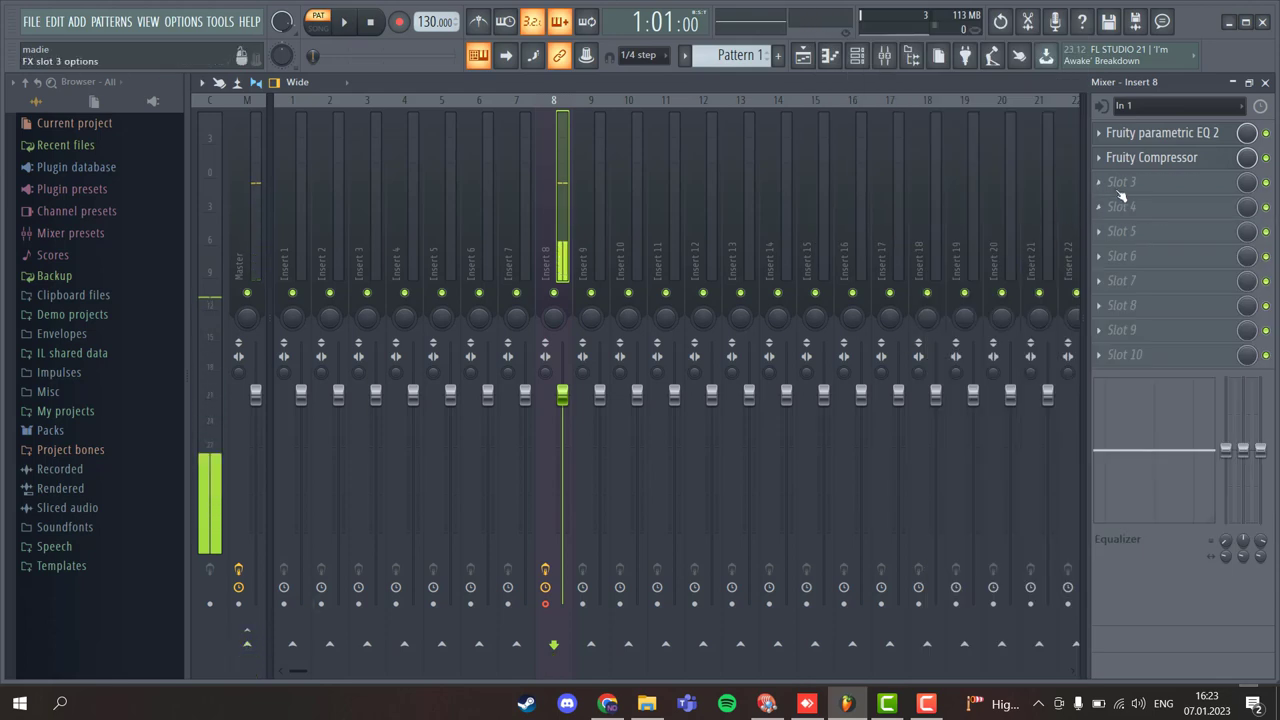
pyautogui.click(1116, 188)
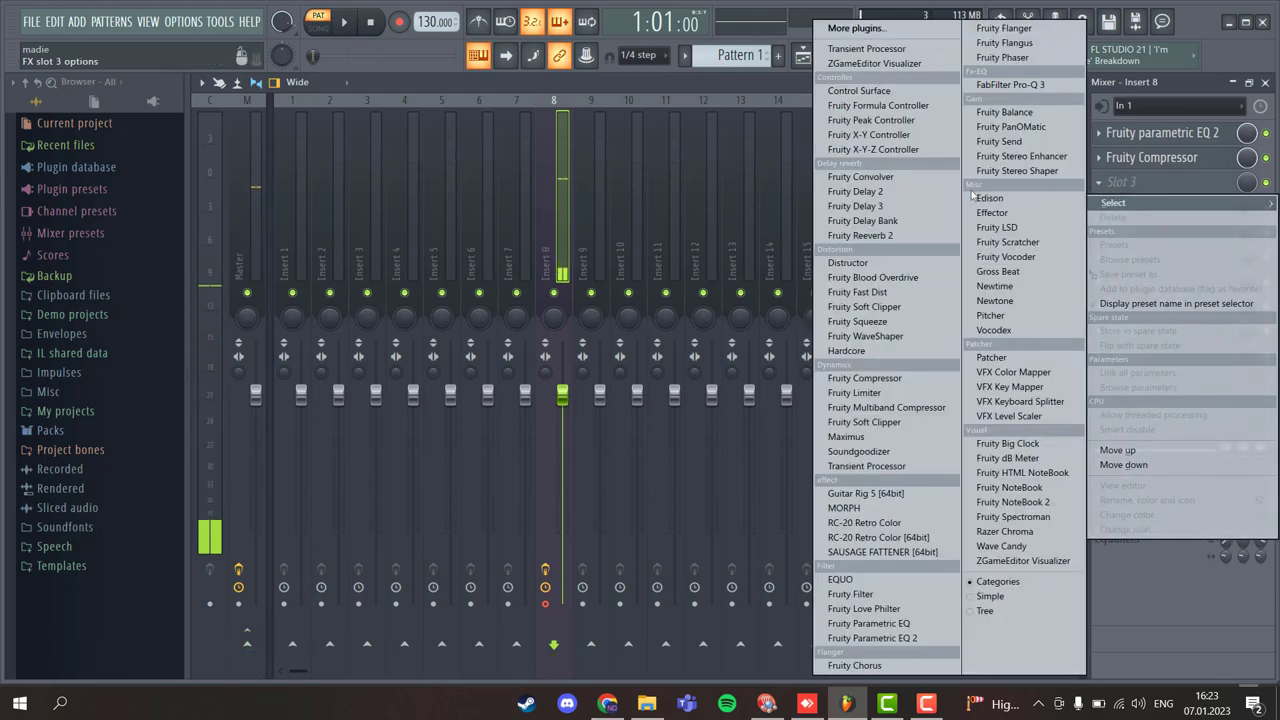
pyautogui.click(878, 398)
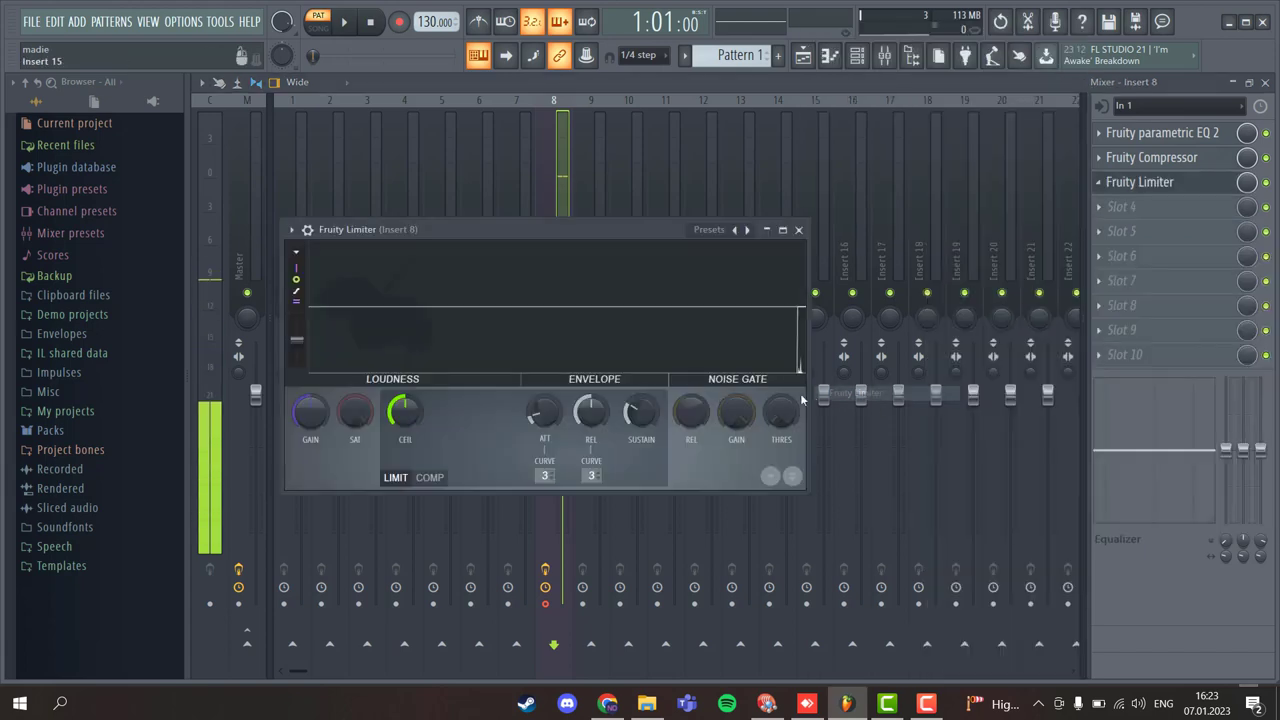
# Apply the Noise gate preset to Fruity Limiter
pyautogui.click(292, 231)
pyautogui.moveTo(320, 290)
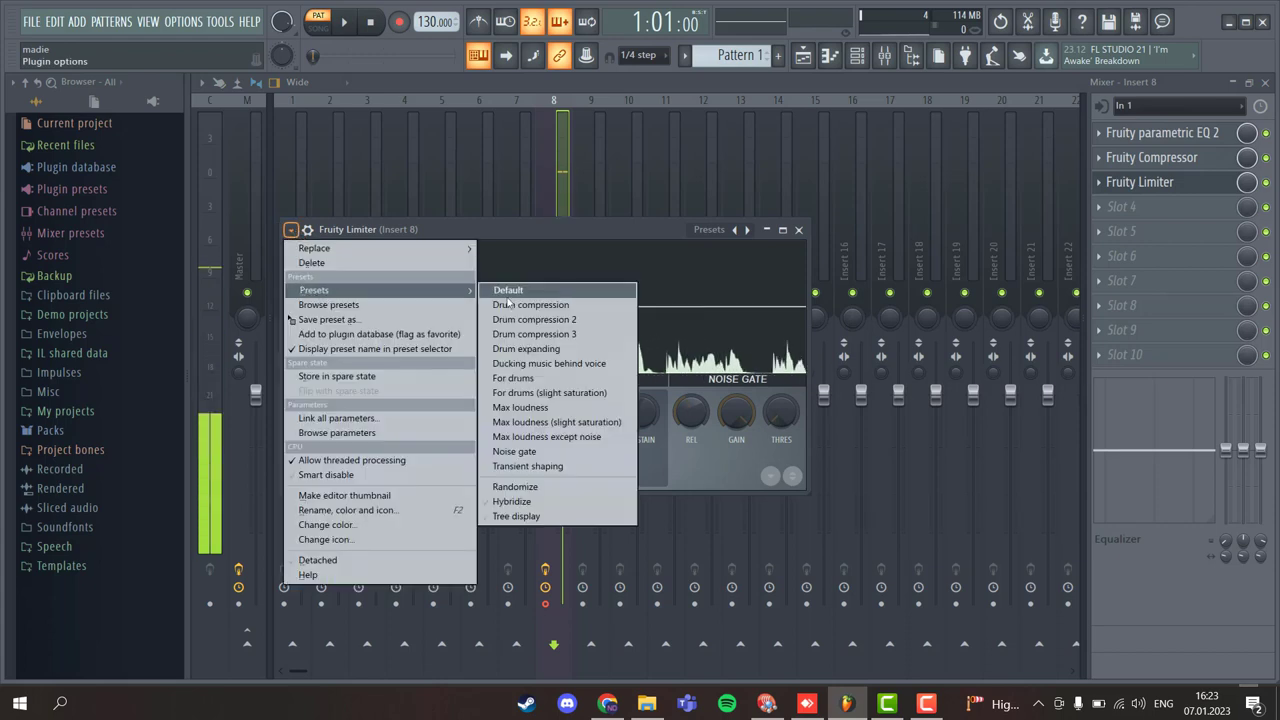
pyautogui.click(559, 456)
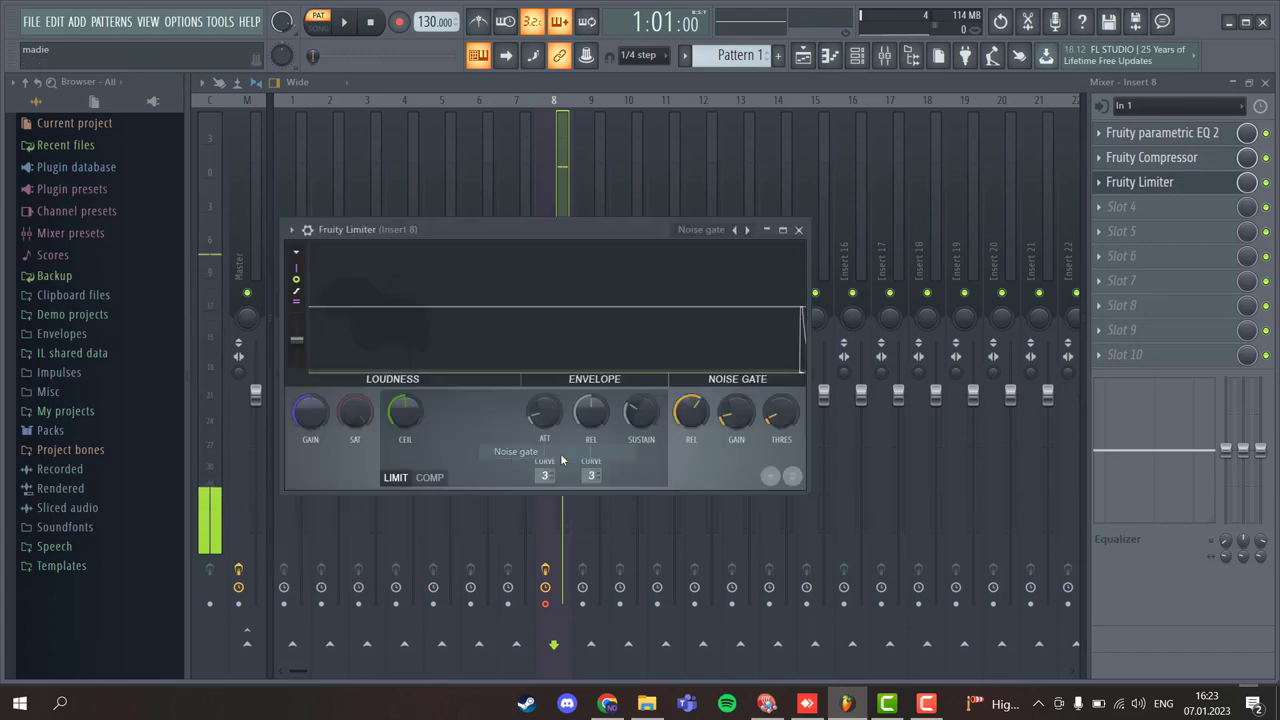
# Close Fruity Limiter and audition the noise gate by briefly enabling the send from Insert 8 to Master
pyautogui.click(798, 229)
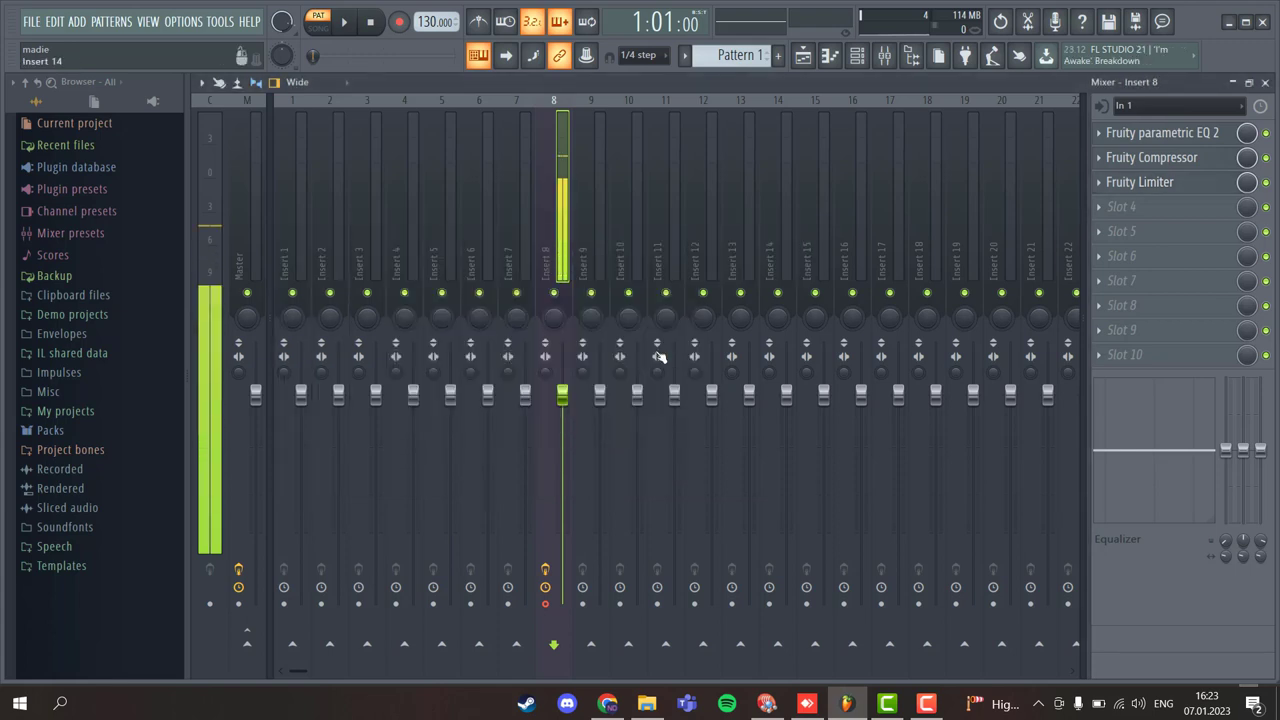
pyautogui.click(257, 651)
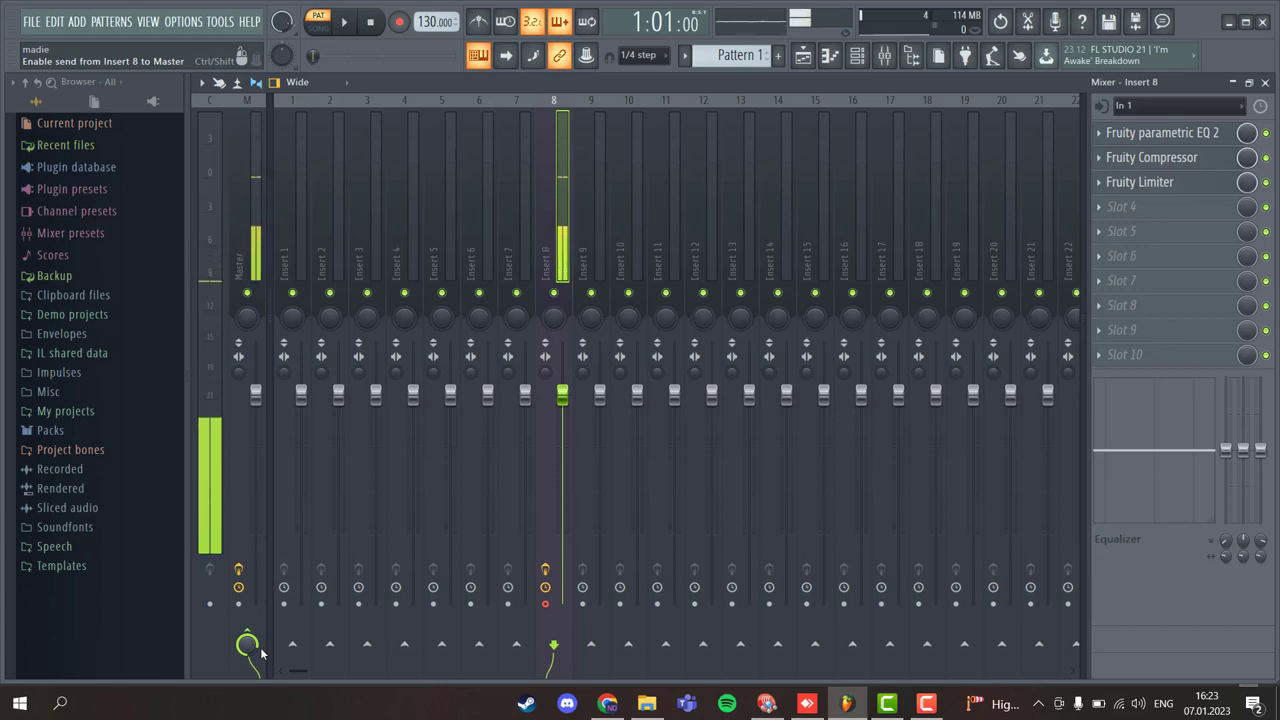
pyautogui.click(255, 644)
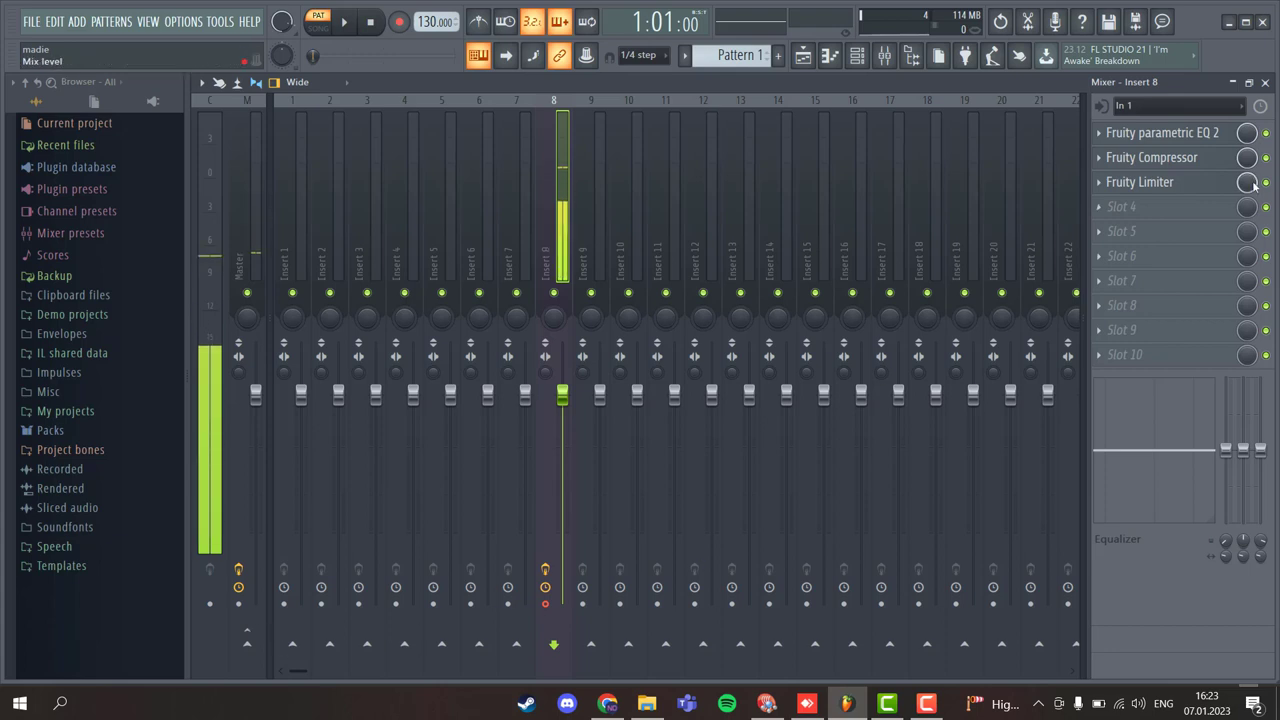
# Load Fruity Reeverb 2 into slot 4, raise its early reflection and wet levels, and set high cut to 7.7 kHz and low cut to 341 Hz
pyautogui.click(1108, 208)
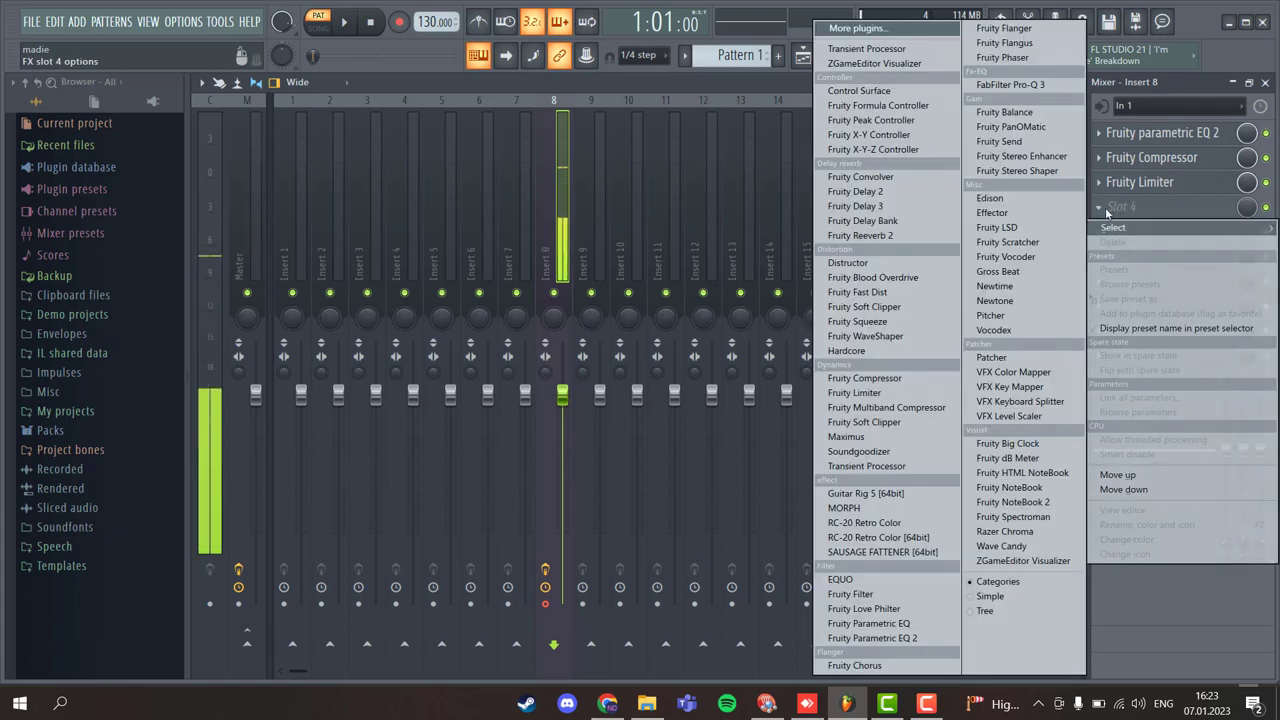
pyautogui.click(892, 245)
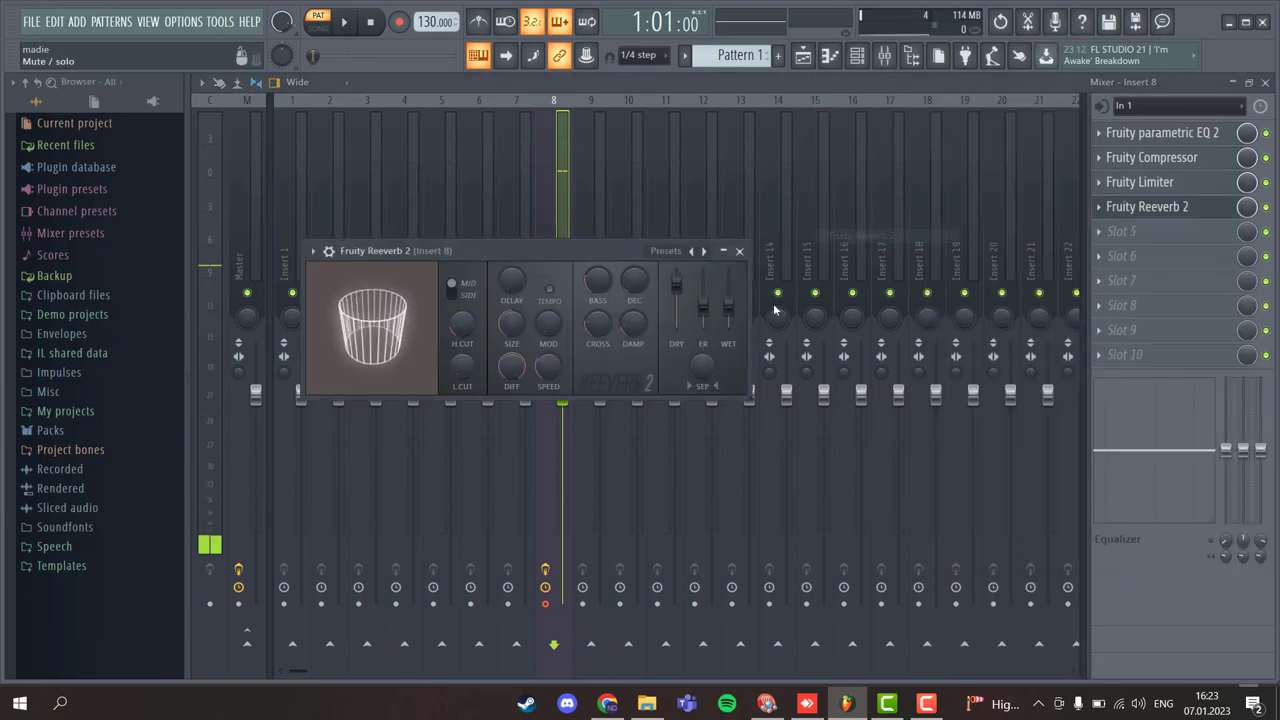
pyautogui.moveTo(728, 308); pyautogui.dragTo(703, 296)
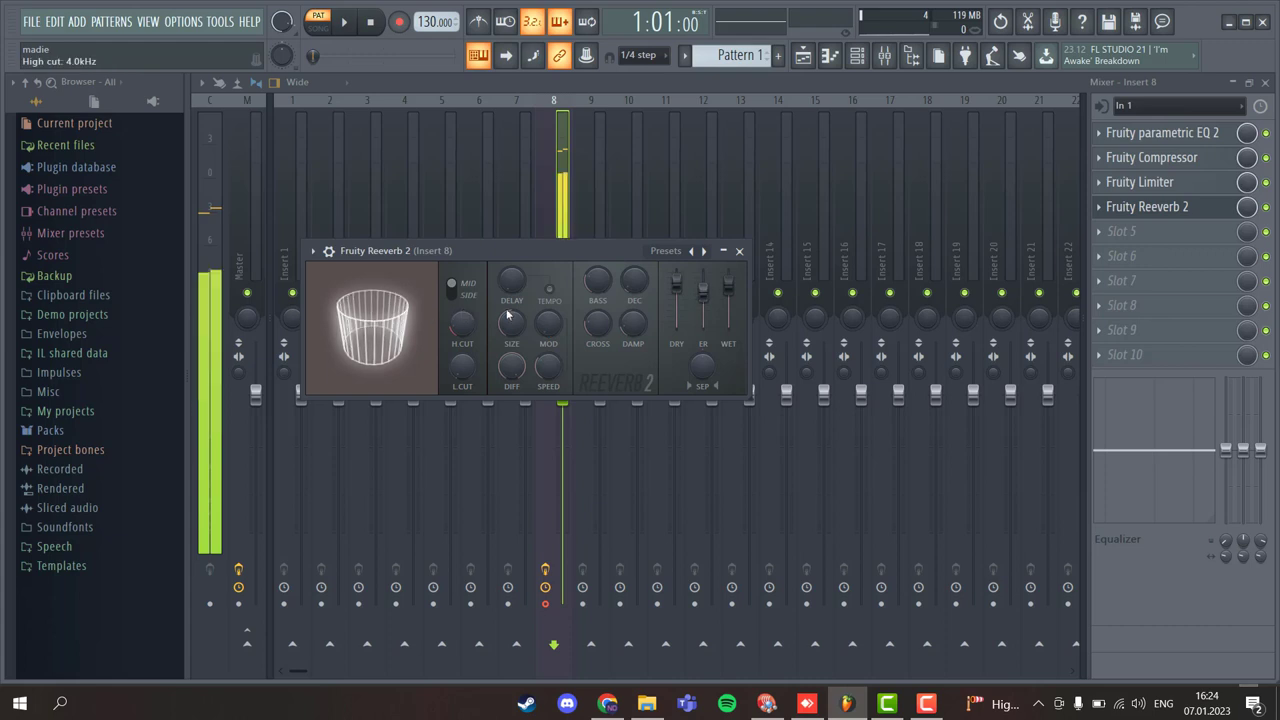
pyautogui.moveTo(458, 335); pyautogui.dragTo(458, 310)
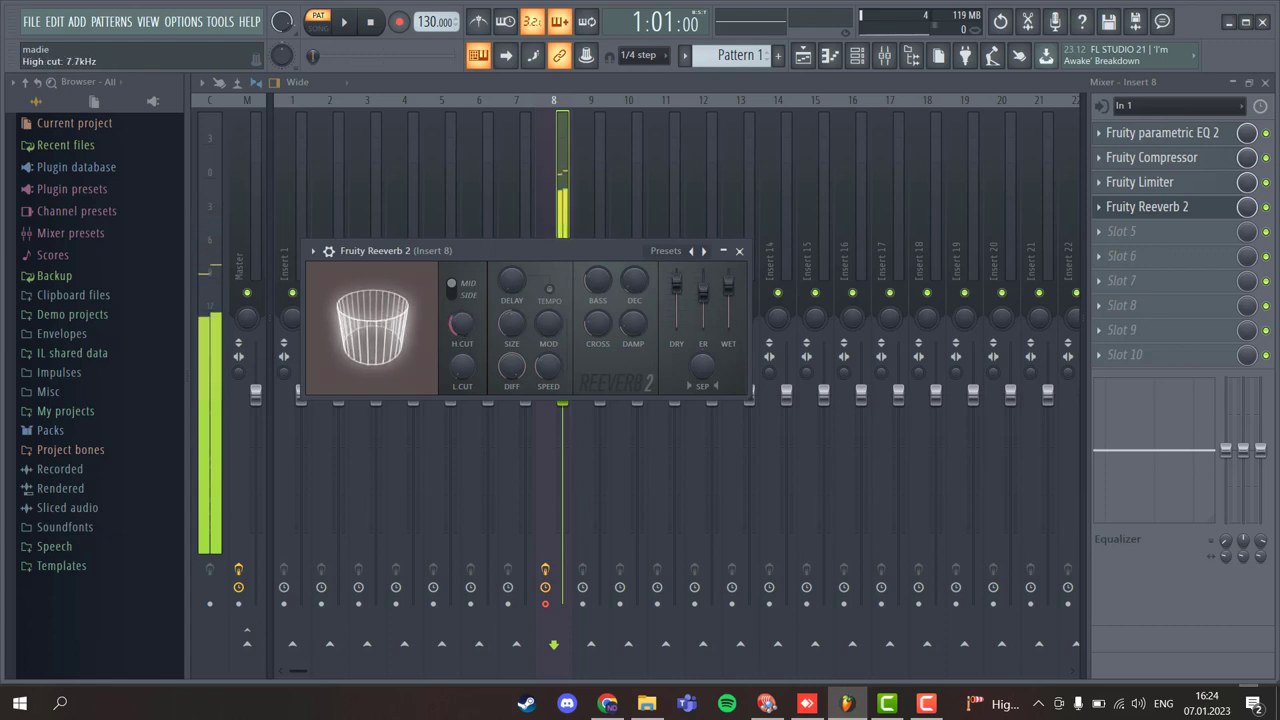
pyautogui.moveTo(465, 376); pyautogui.dragTo(465, 358)
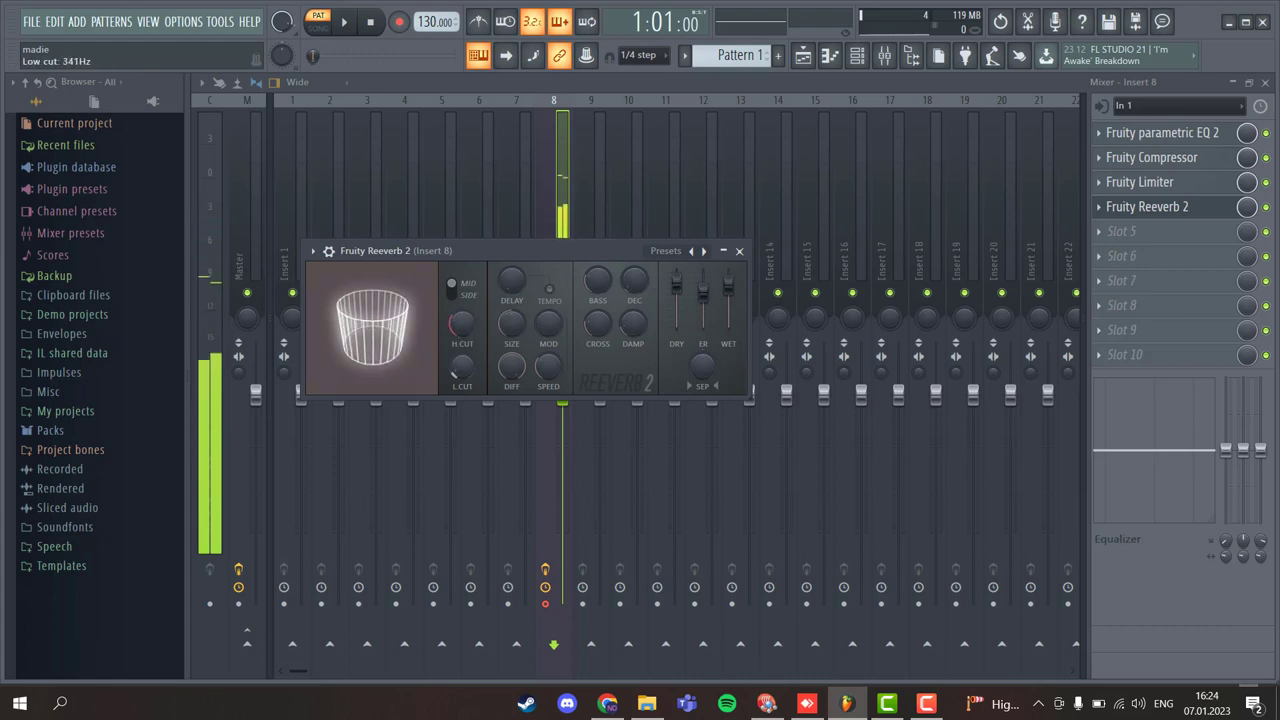
# Lower the mix level of Fruity Reeverb 2 in slot 4 and audition it by briefly enabling the send to Master
pyautogui.click(1252, 211)
pyautogui.moveTo(1247, 206); pyautogui.dragTo(1247, 252)
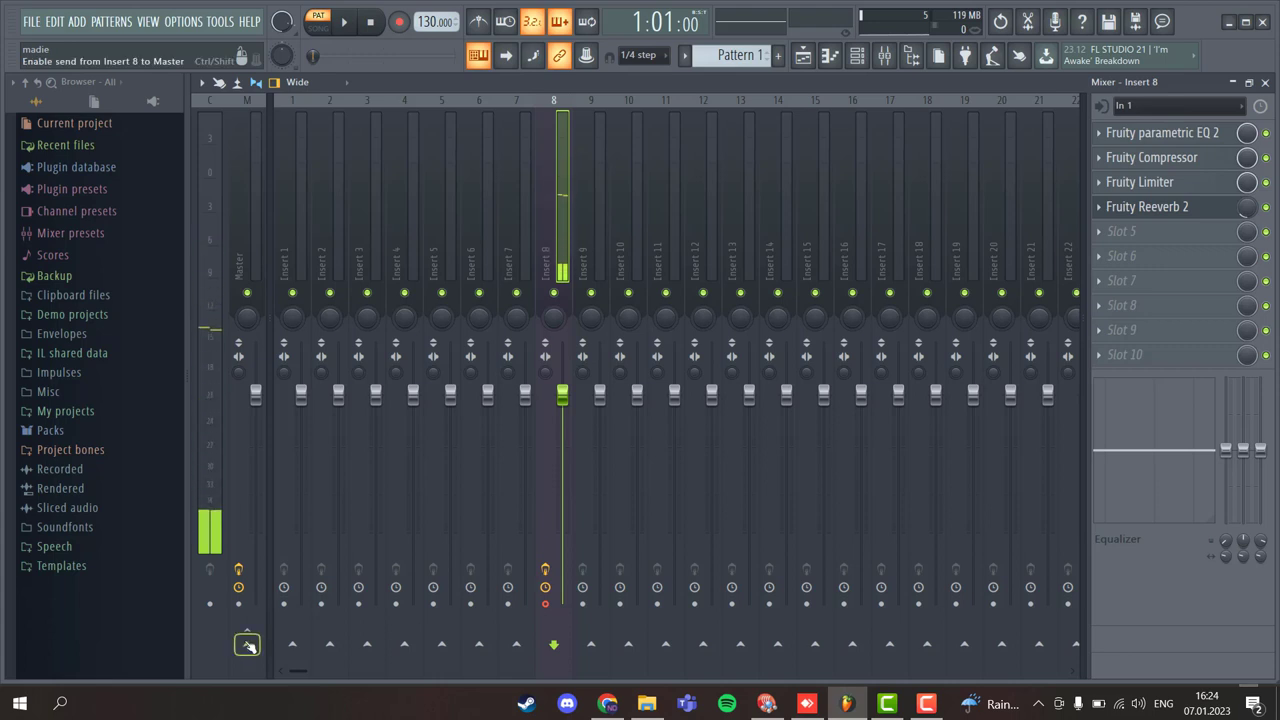
pyautogui.click(247, 645)
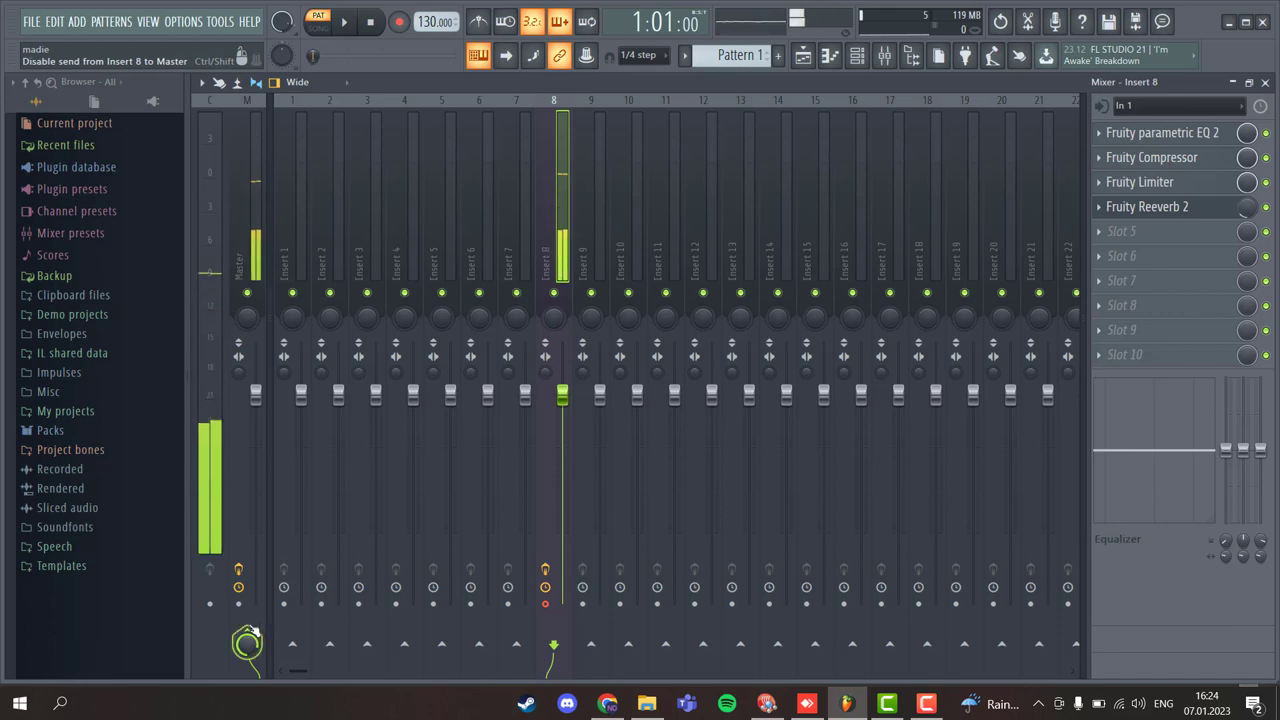
pyautogui.click(248, 644)
# Load Soundgoodizer into slot 5 and enable the send from Insert 8 to Master
pyautogui.click(1127, 231)
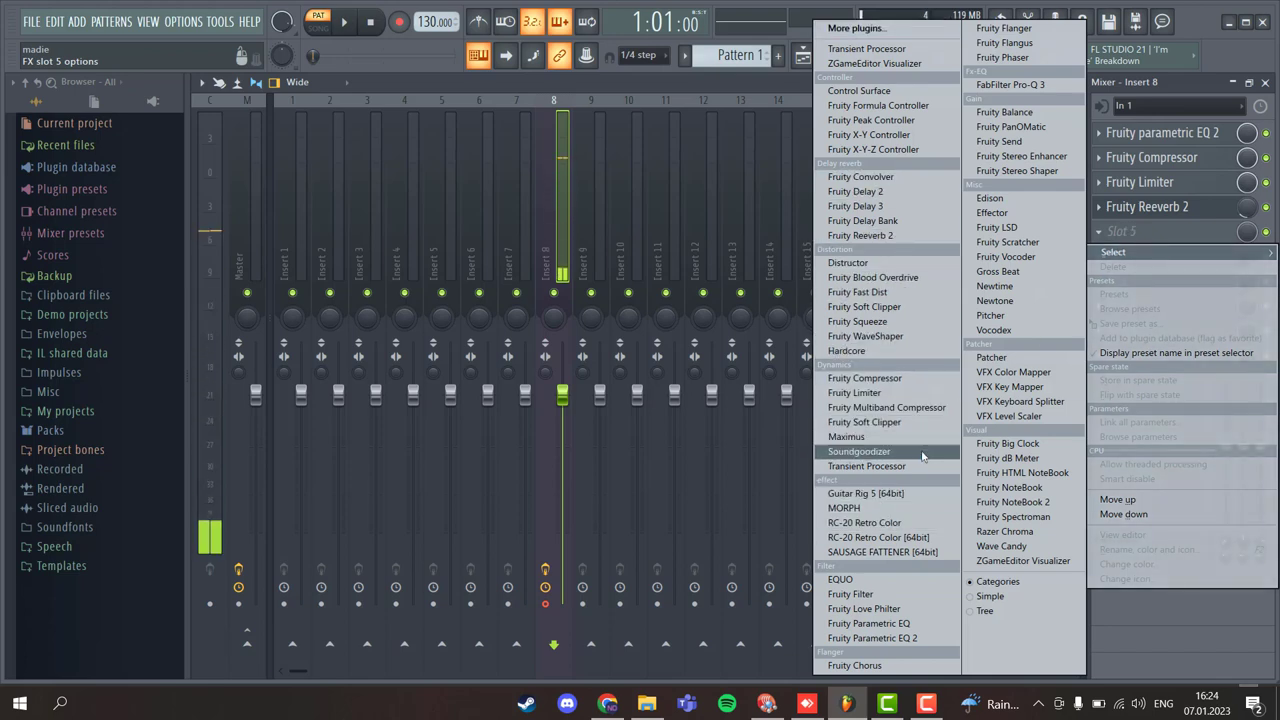
pyautogui.click(860, 451)
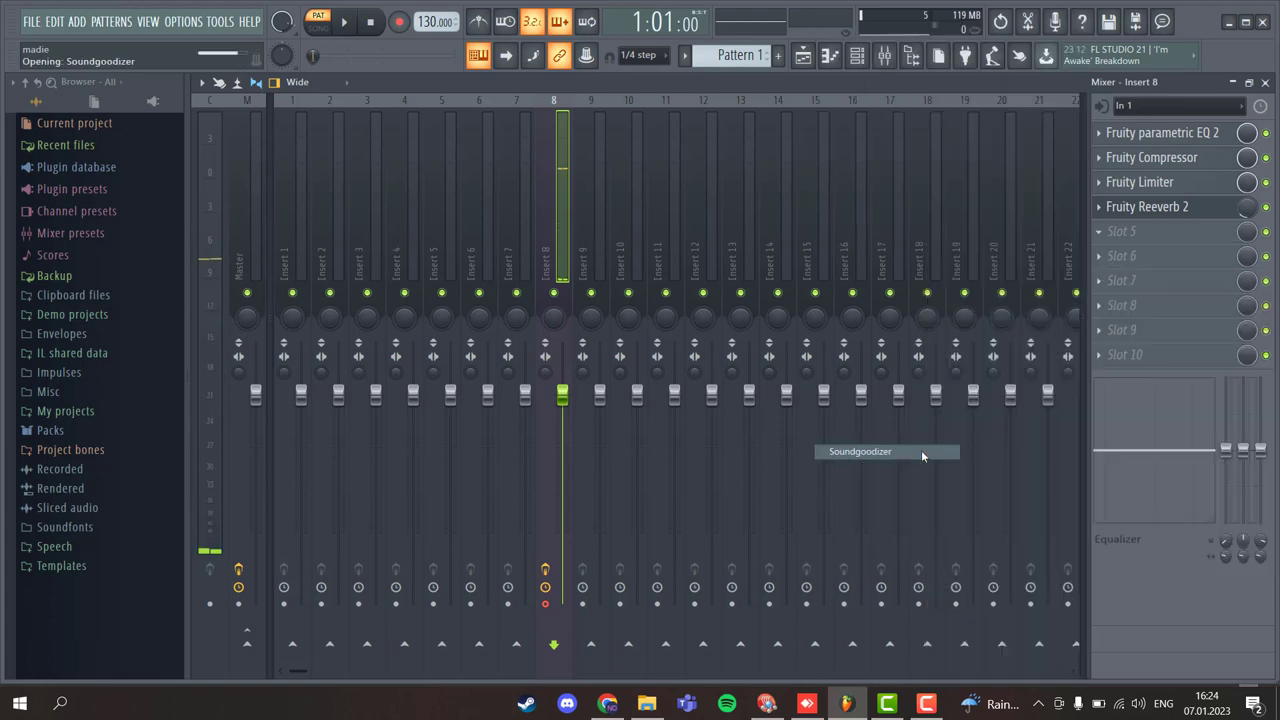
pyautogui.click(247, 643)
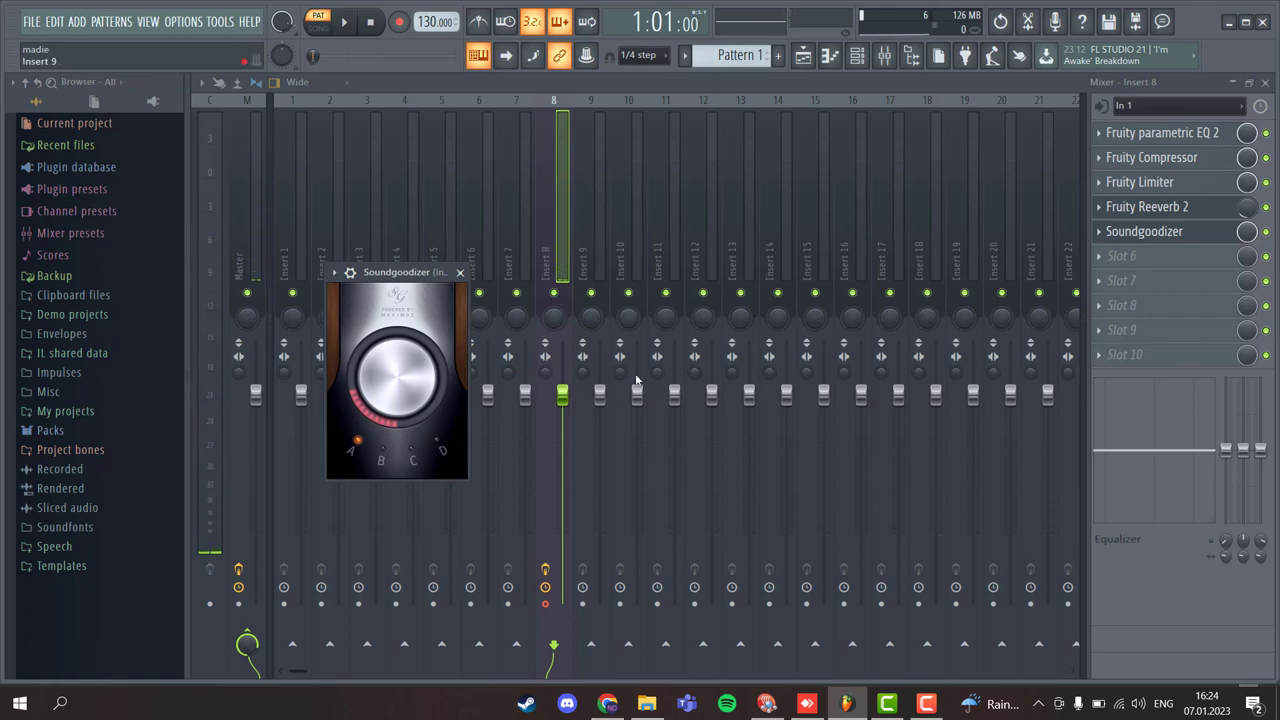
# Disable the send to Master, load Fruity Peak Controller into slot 6 with its Default preset, and close it
pyautogui.click(1131, 258)
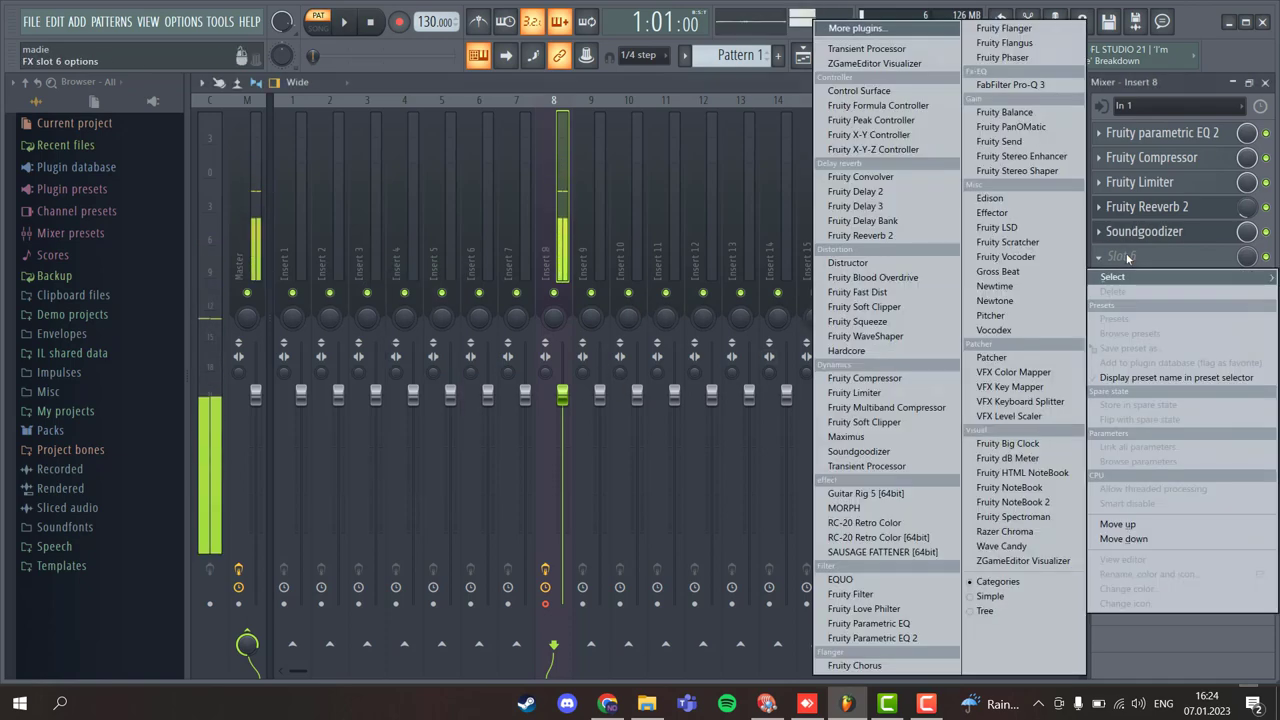
pyautogui.click(263, 640)
pyautogui.click(1133, 258)
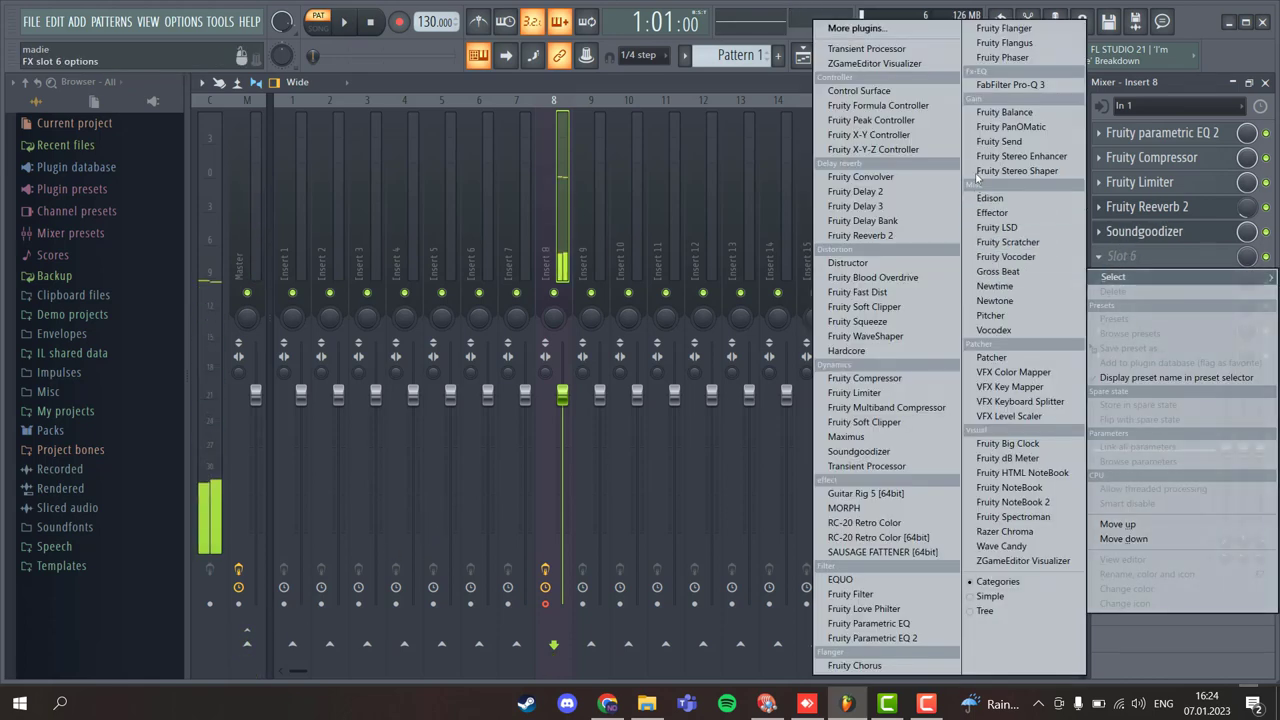
pyautogui.click(918, 124)
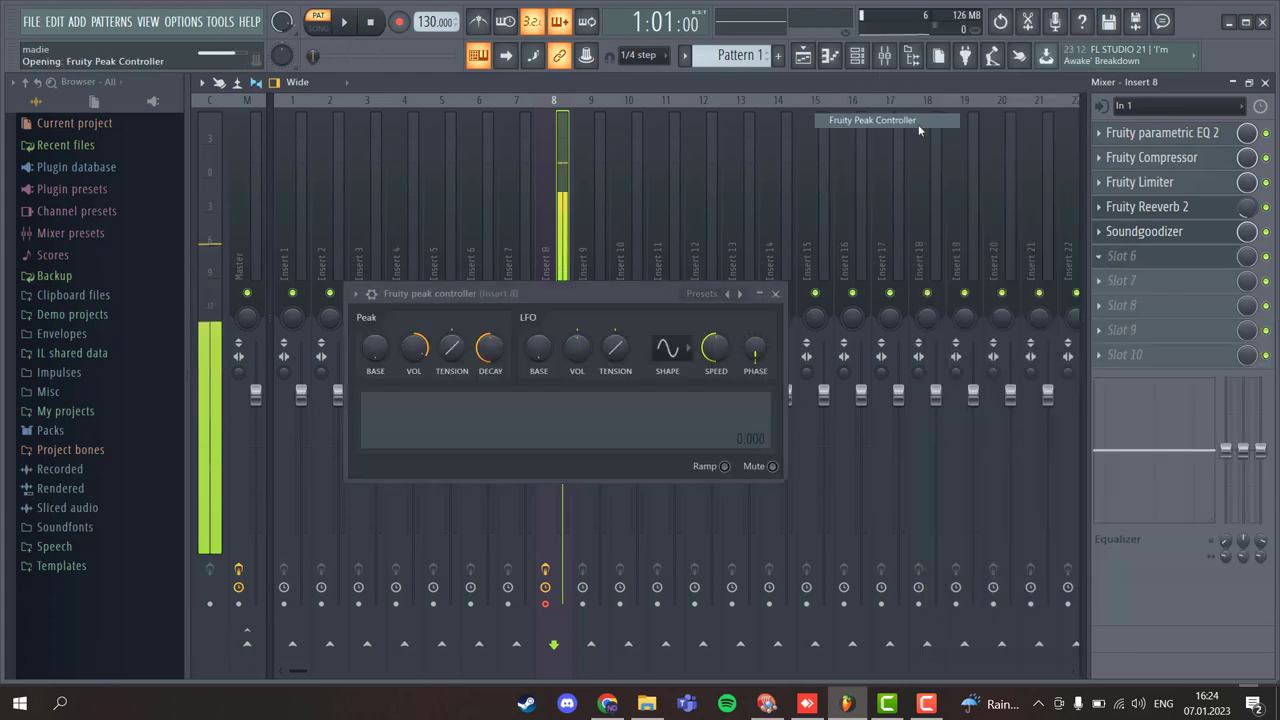
pyautogui.click(357, 294)
pyautogui.moveTo(520, 354)
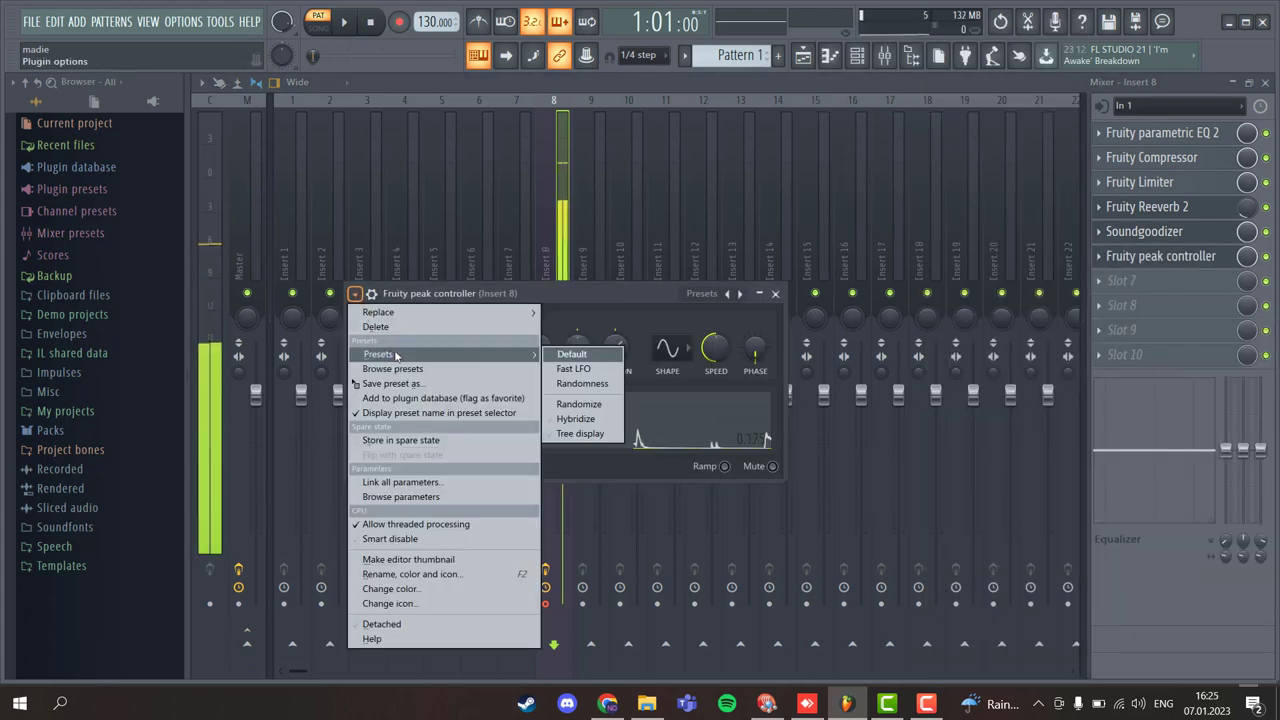
pyautogui.click(581, 357)
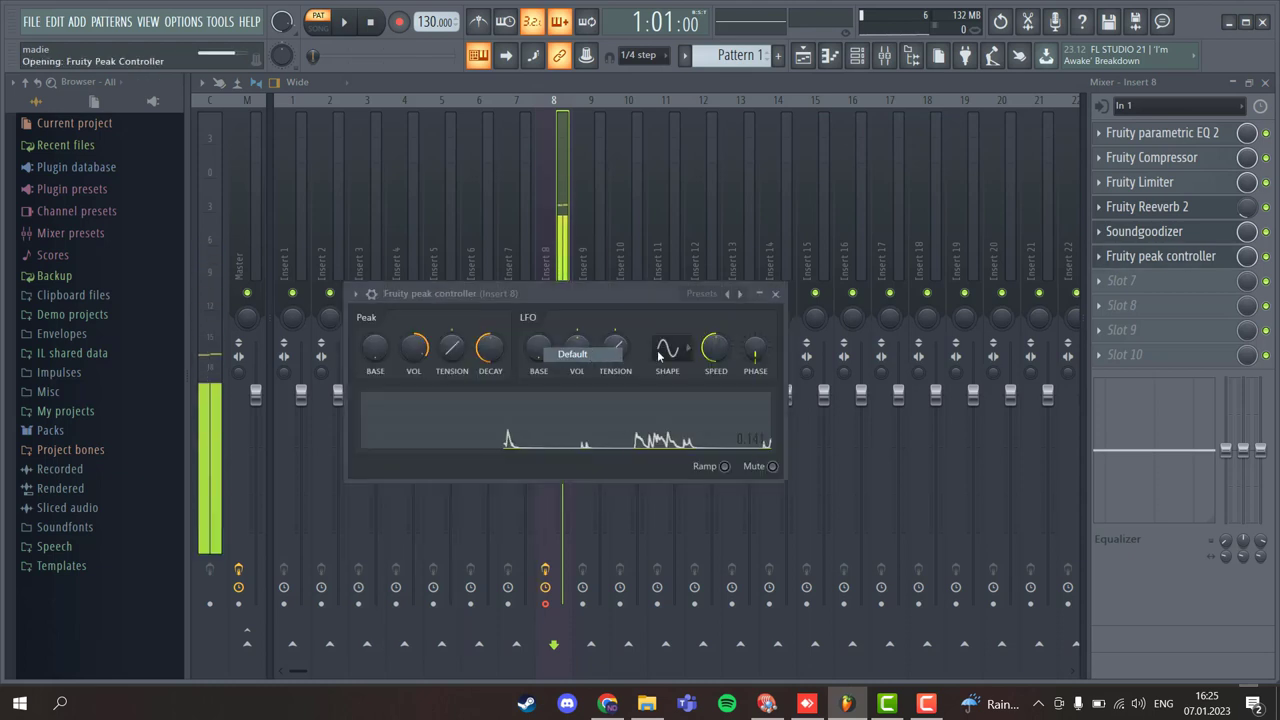
pyautogui.click(775, 294)
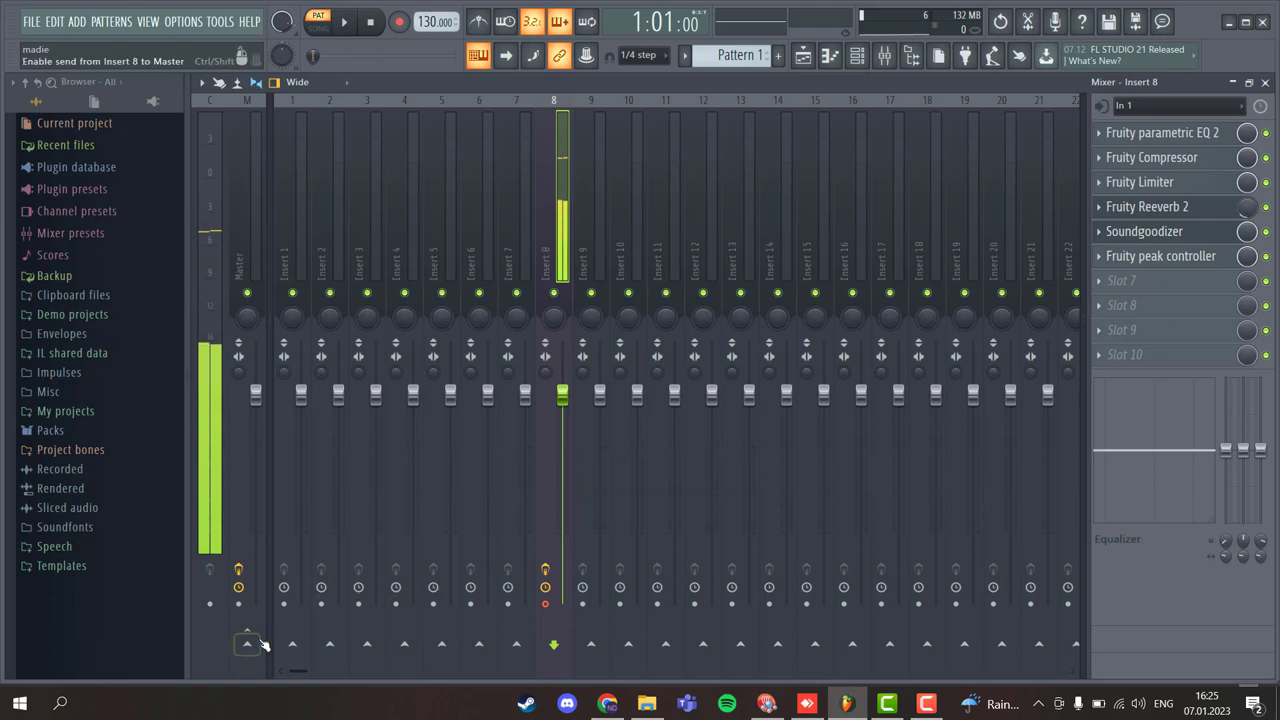
# Reduce Fruity Reeverb 2's mix level further while auditioning Insert 8 through a temporarily enabled send to Master
pyautogui.click(249, 643)
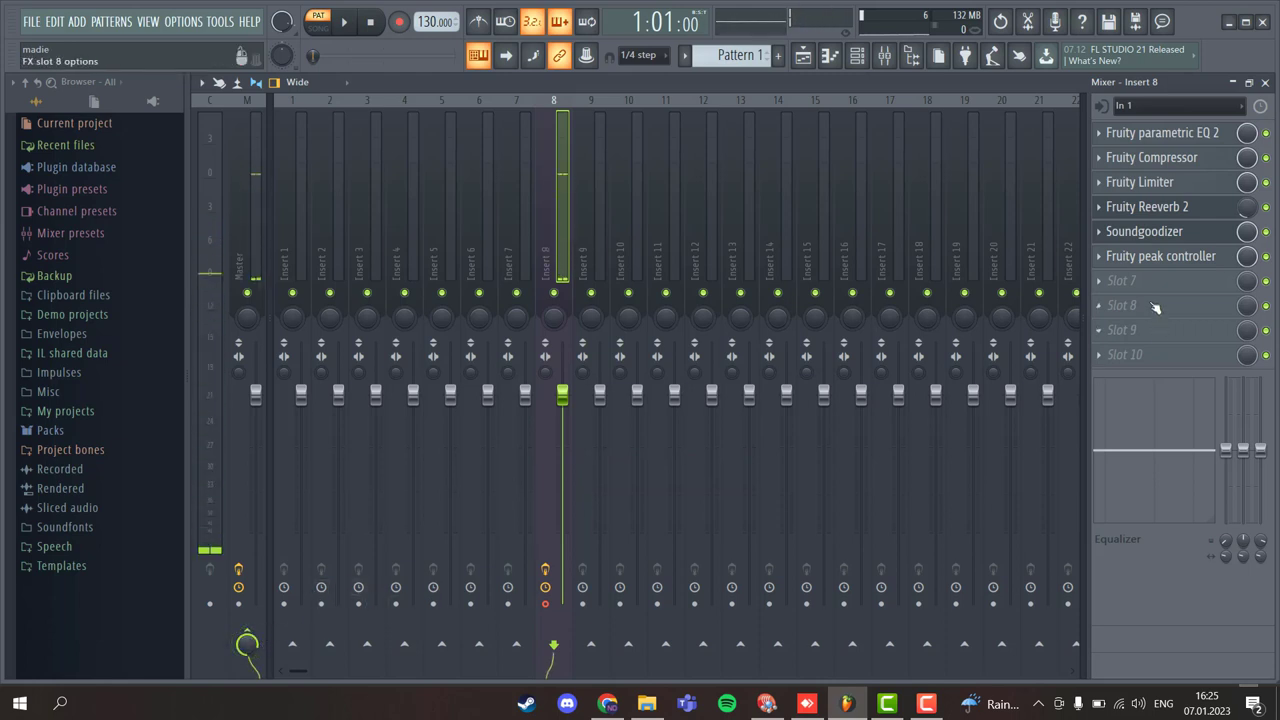
pyautogui.moveTo(1248, 210); pyautogui.dragTo(1248, 216)
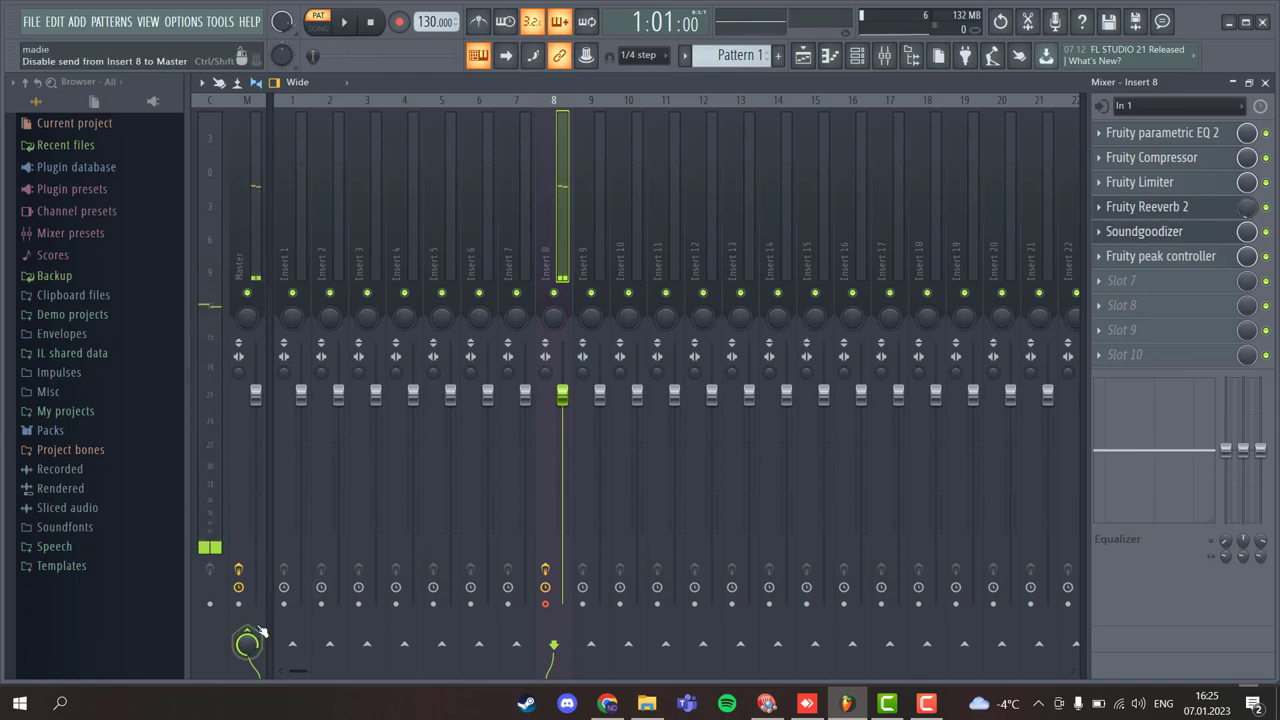
pyautogui.click(1146, 284)
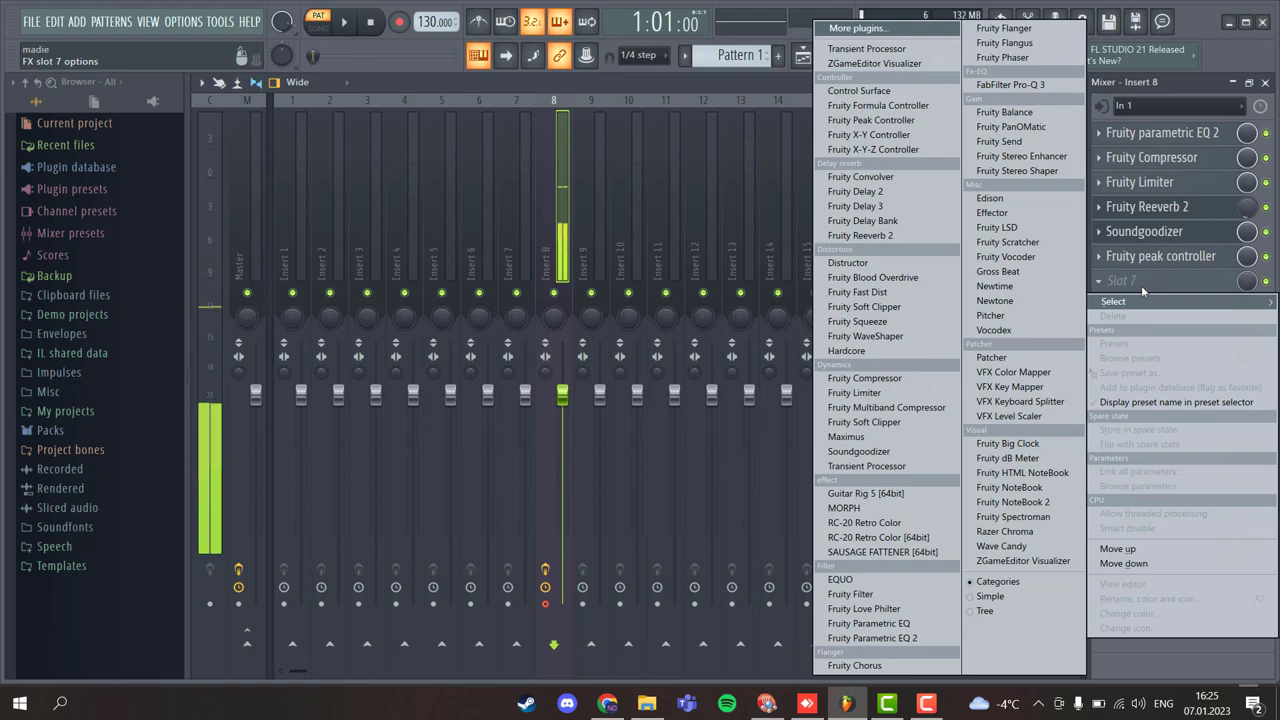
pyautogui.click(1189, 78)
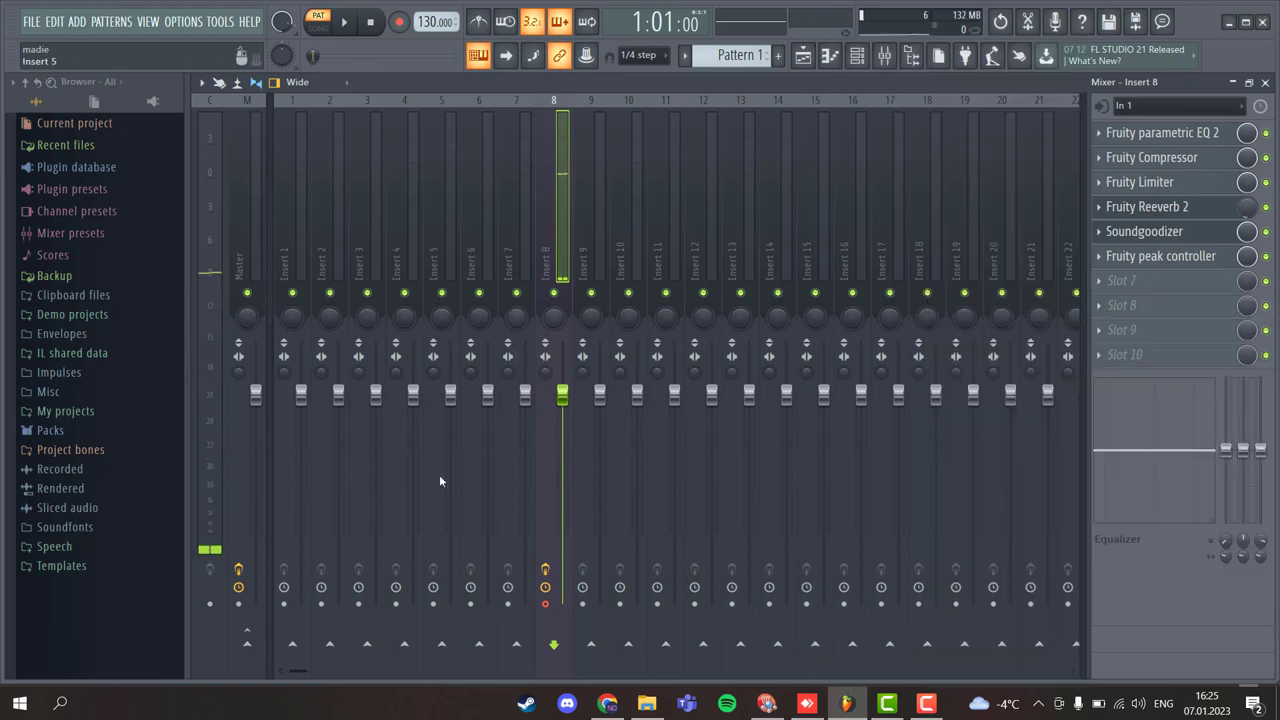
# Save the Insert 8 mixer track state as the preset file Insert 8.fst in the Новая папка folder
pyautogui.rightClick(559, 156)
pyautogui.click(559, 153)
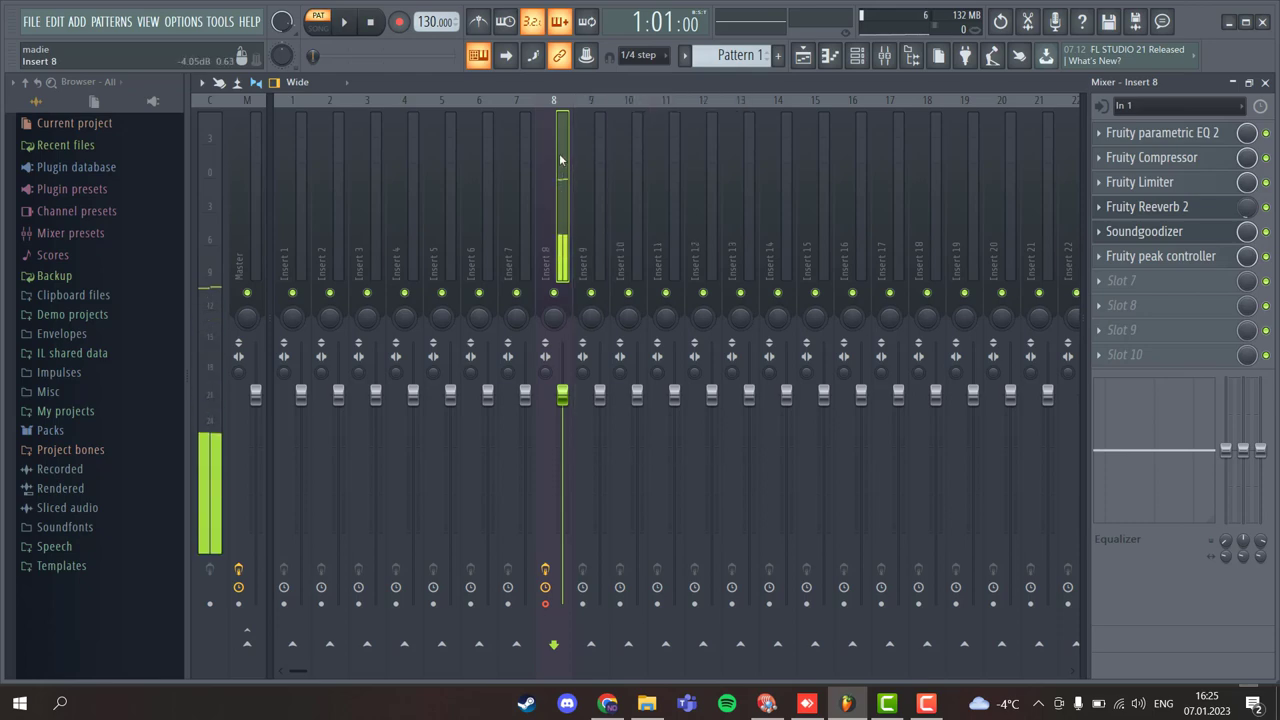
pyautogui.rightClick(559, 153)
pyautogui.click(563, 165)
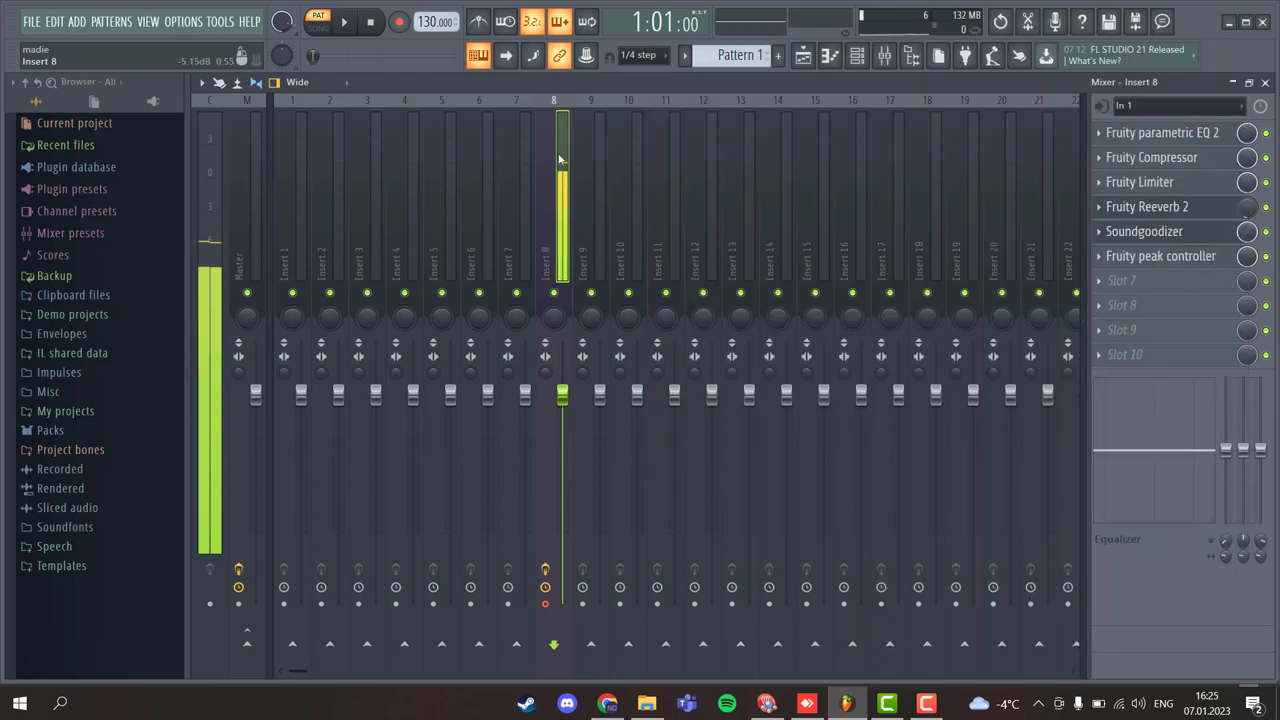
pyautogui.rightClick(560, 176)
pyautogui.moveTo(595, 165)
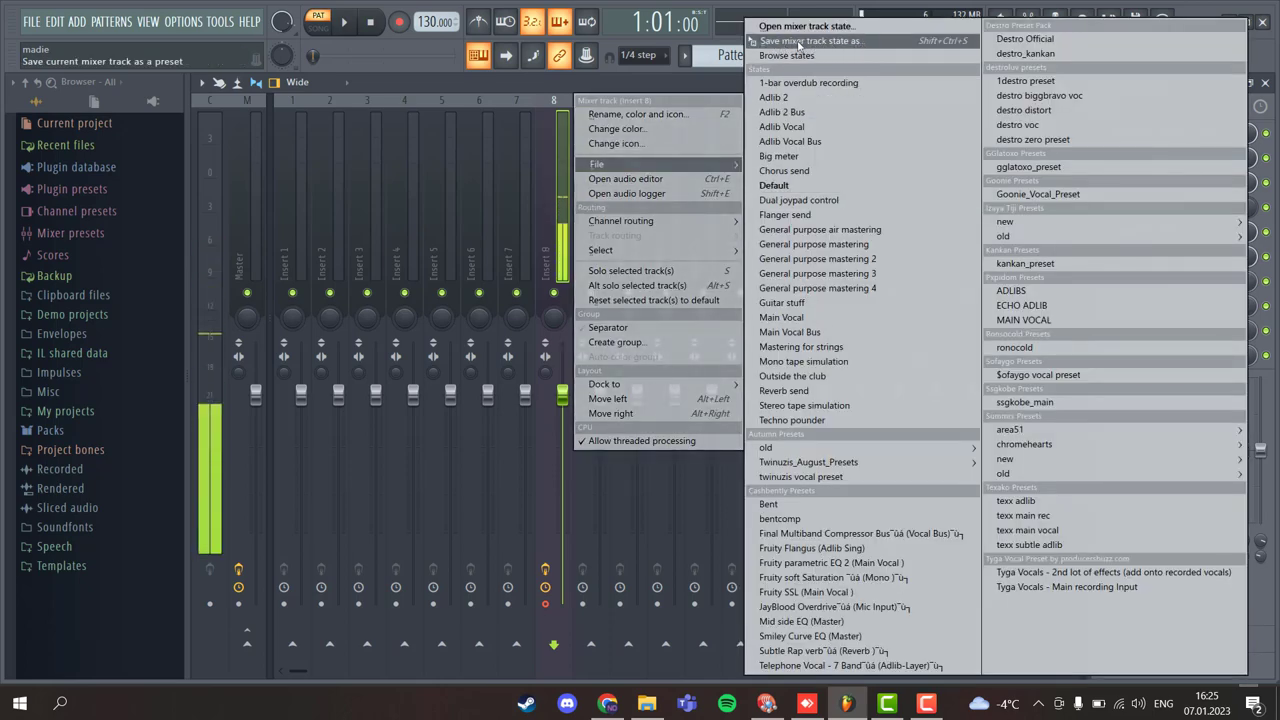
pyautogui.moveTo(811, 43); pyautogui.dragTo(540, 445)
pyautogui.click(196, 192)
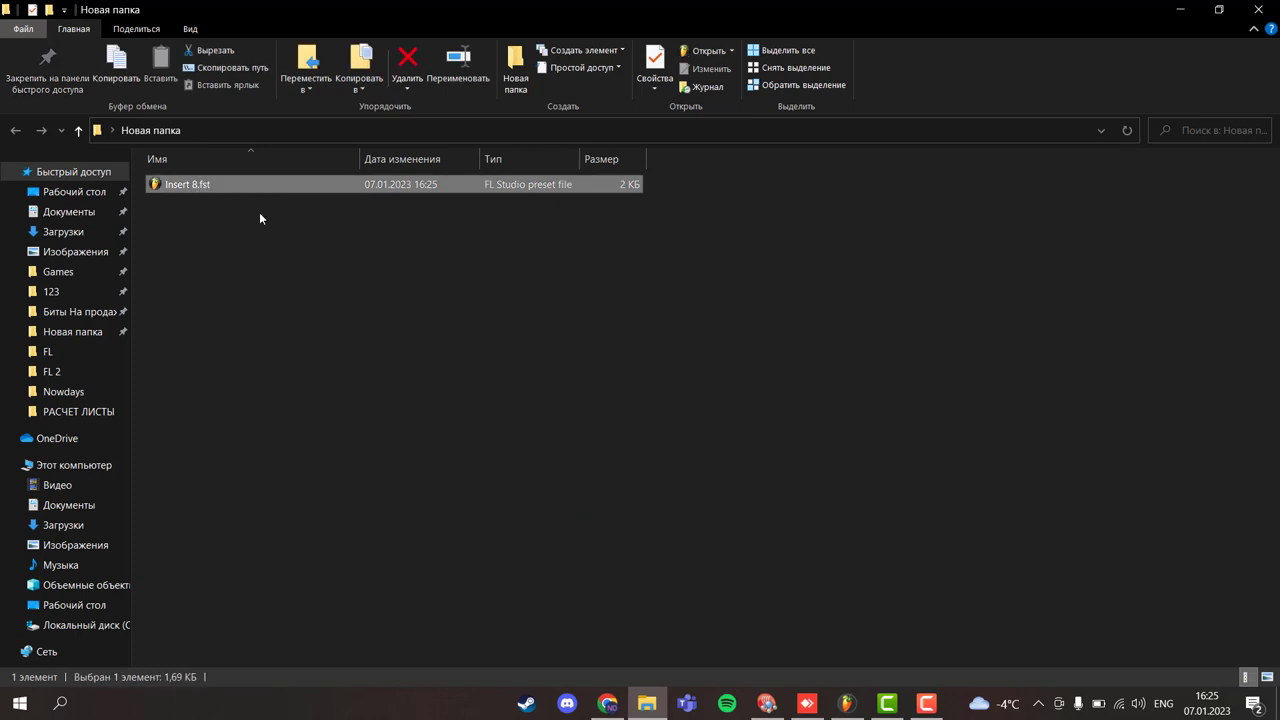
# Close FL Studio without saving changes to untitled.flp and launch it again
pyautogui.click(846, 704)
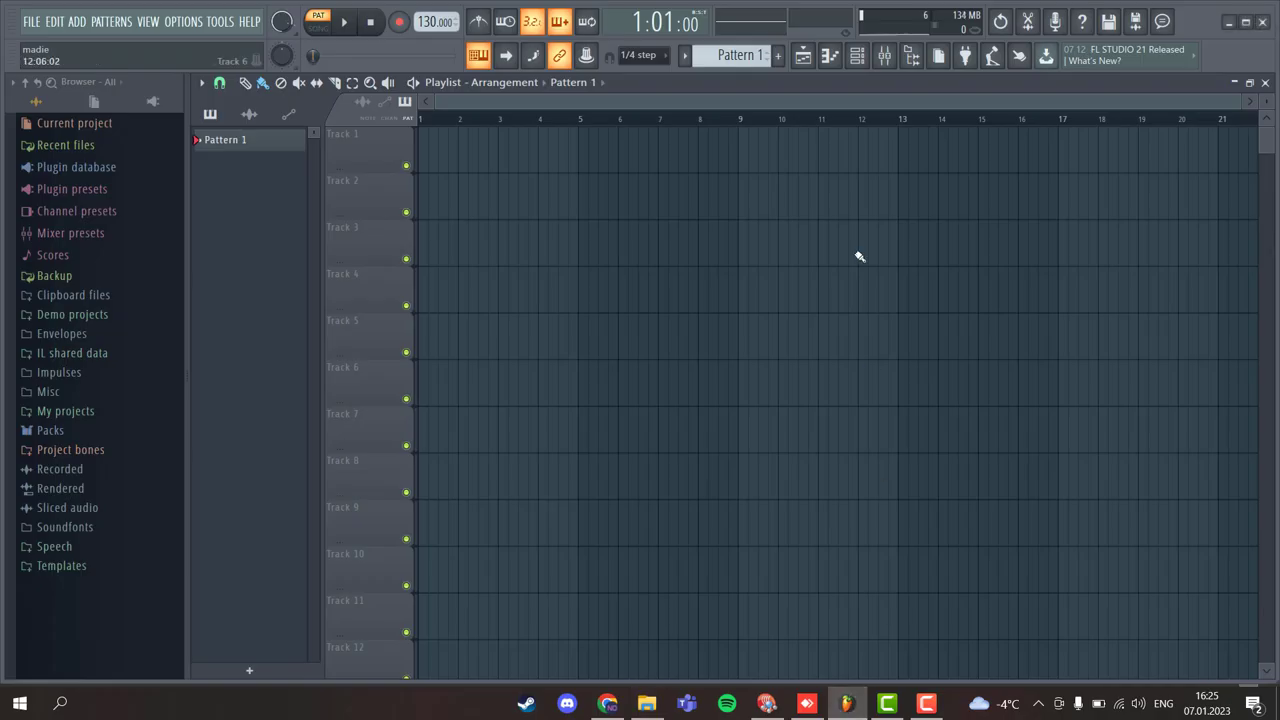
pyautogui.click(1266, 23)
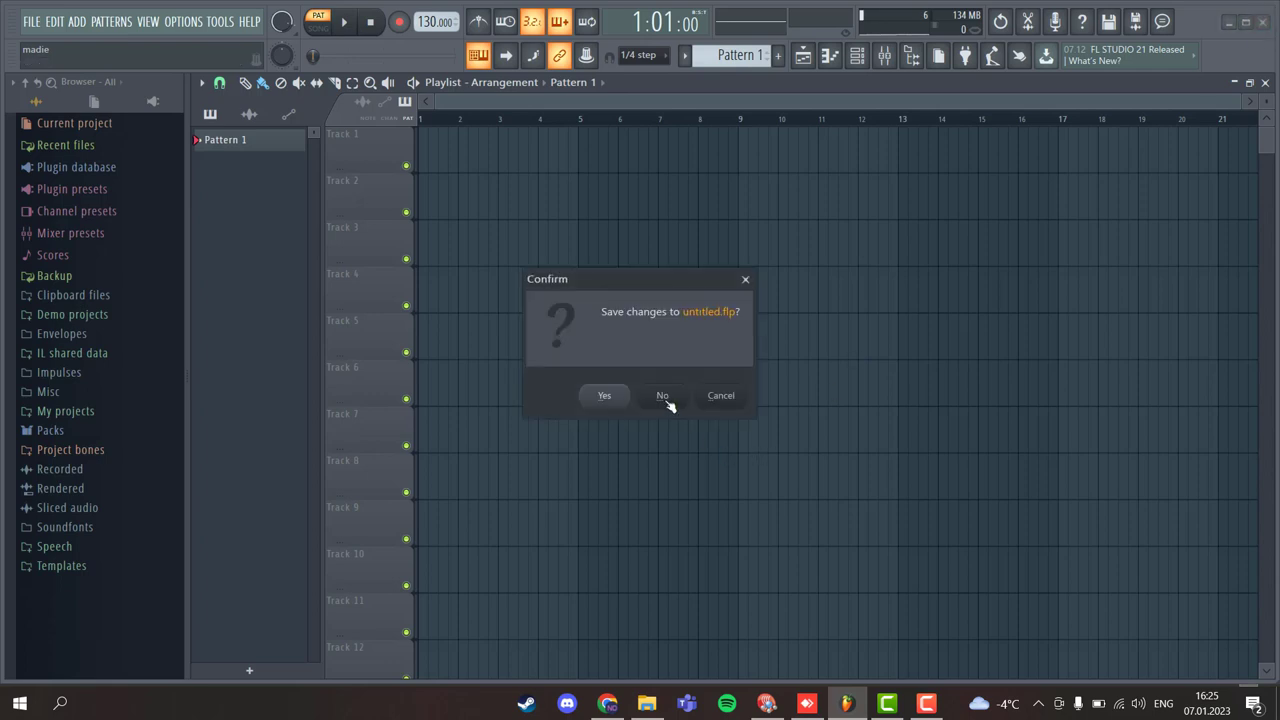
pyautogui.click(664, 397)
pyautogui.click(20, 703)
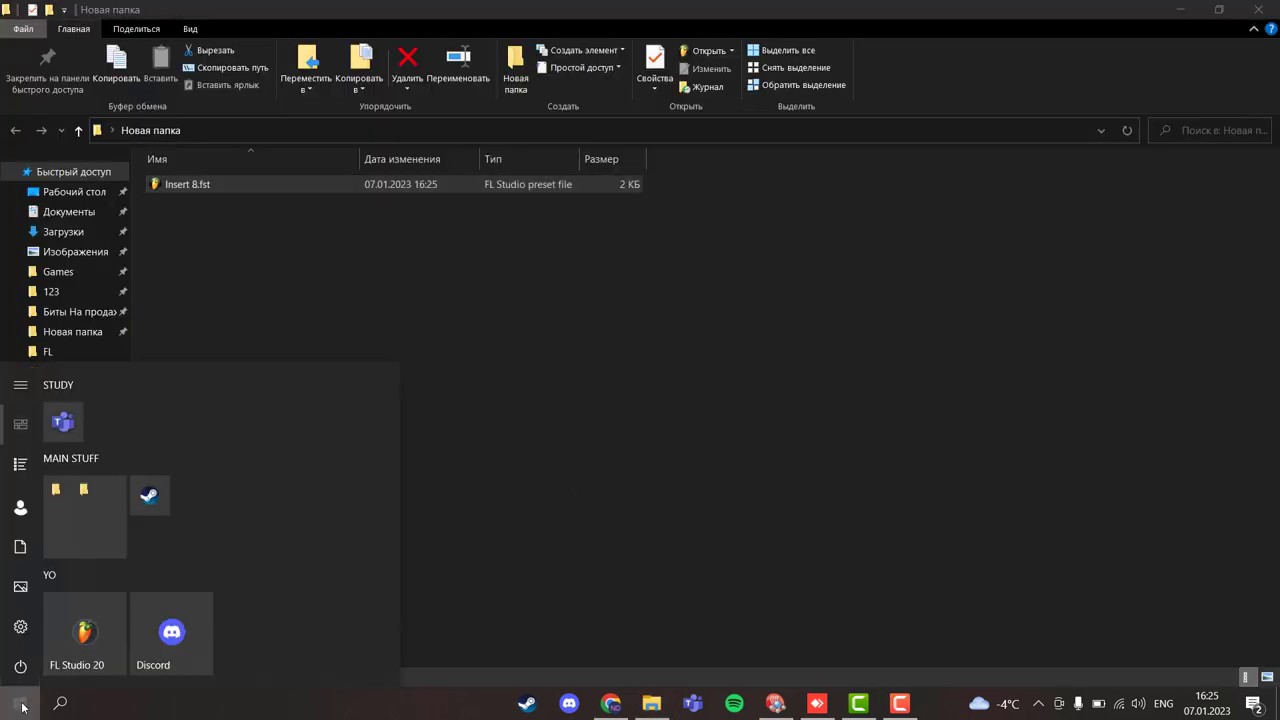
pyautogui.click(88, 632)
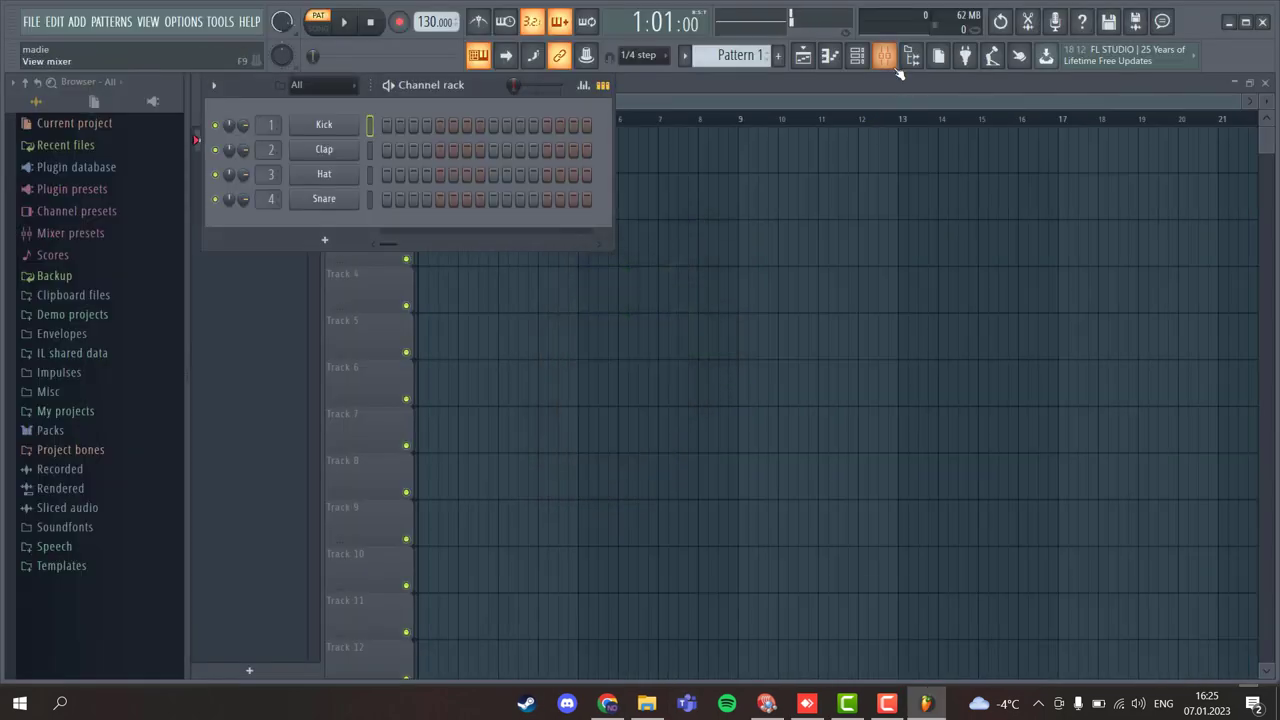
# Load the Insert 8.fst preset from the Новая папка folder onto Insert 8 in the new project's mixer
pyautogui.click(884, 55)
pyautogui.click(564, 120)
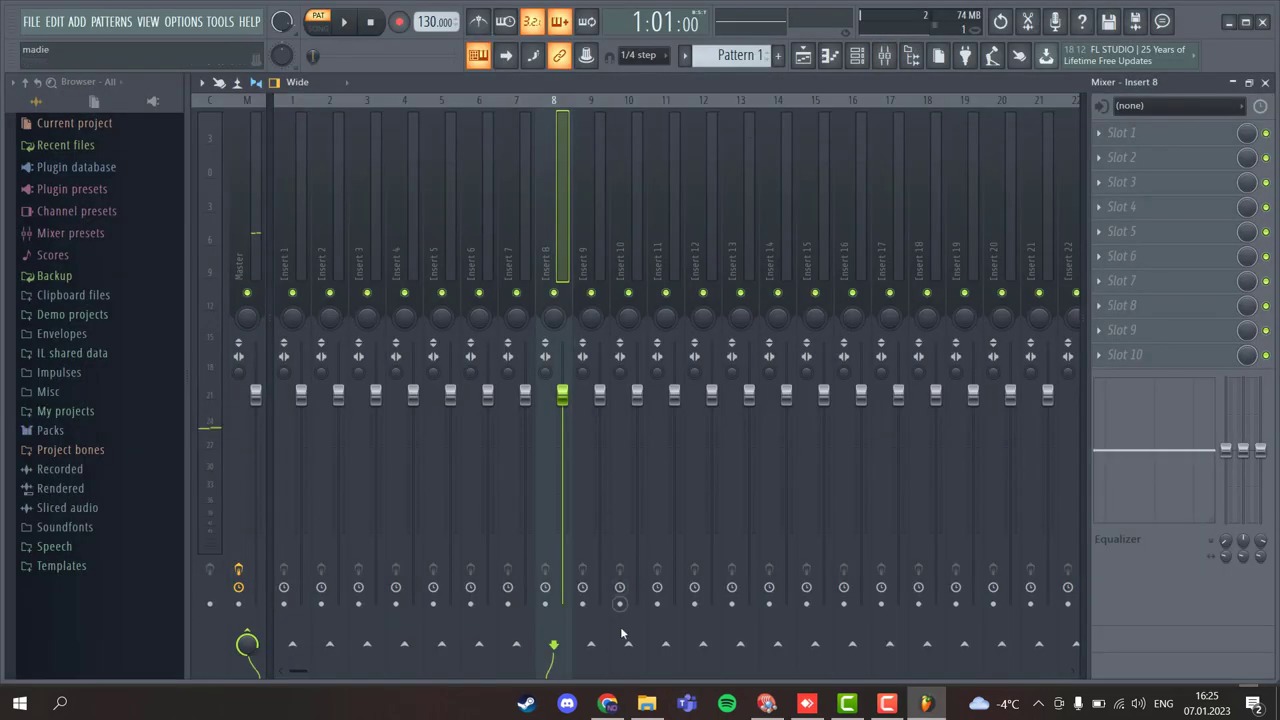
pyautogui.click(640, 710)
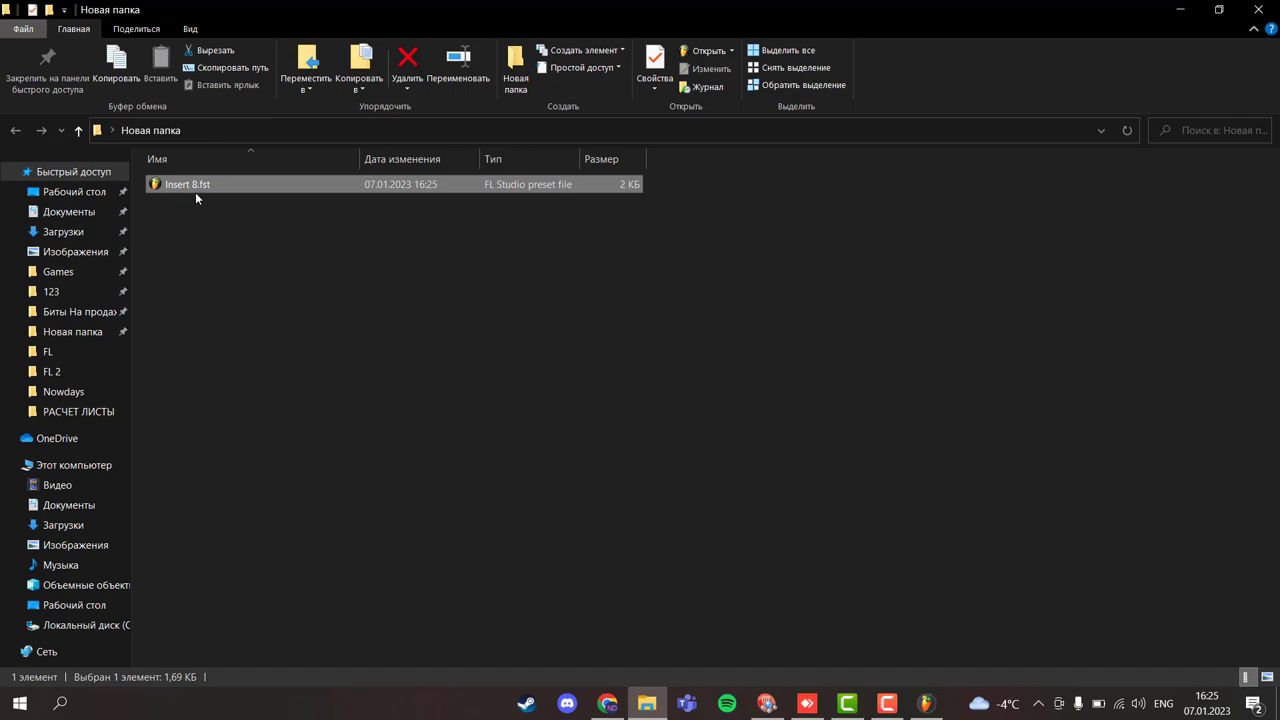
pyautogui.moveTo(190, 186); pyautogui.dragTo(660, 302)
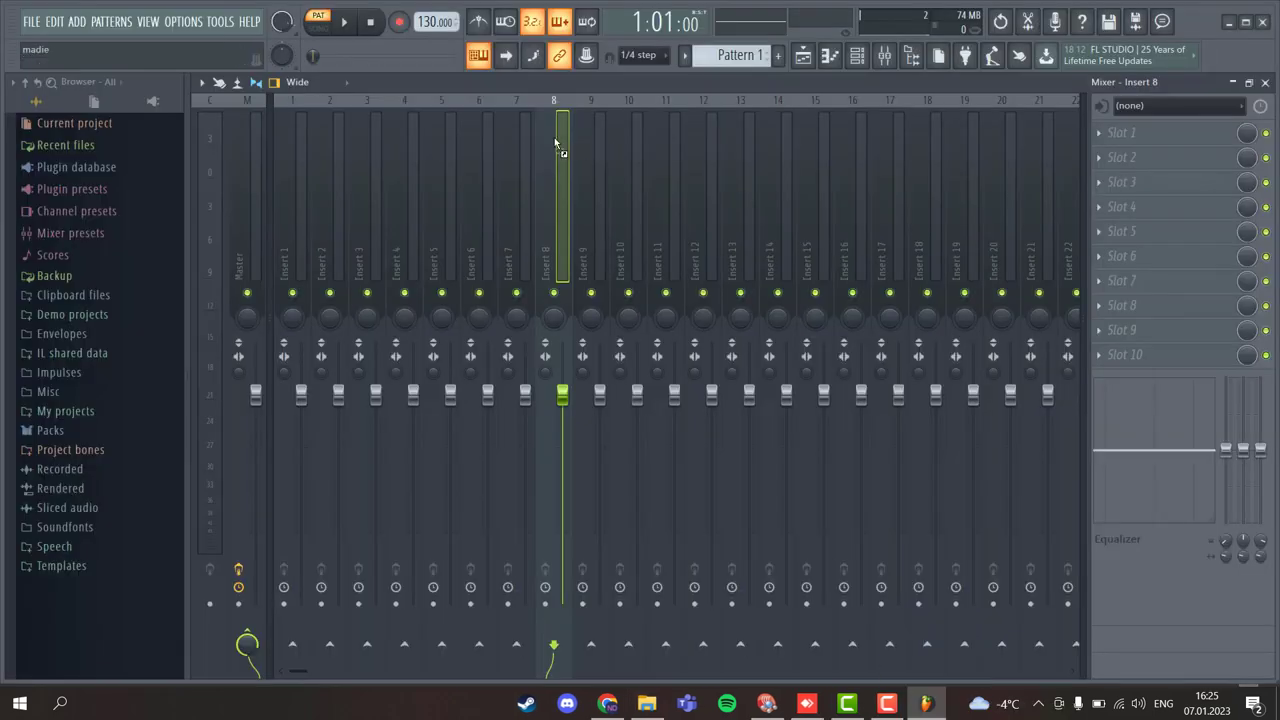
# Set Insert 8's audio input to In 1 to test the preset and return it to (none)
pyautogui.click(1180, 106)
pyautogui.click(1160, 162)
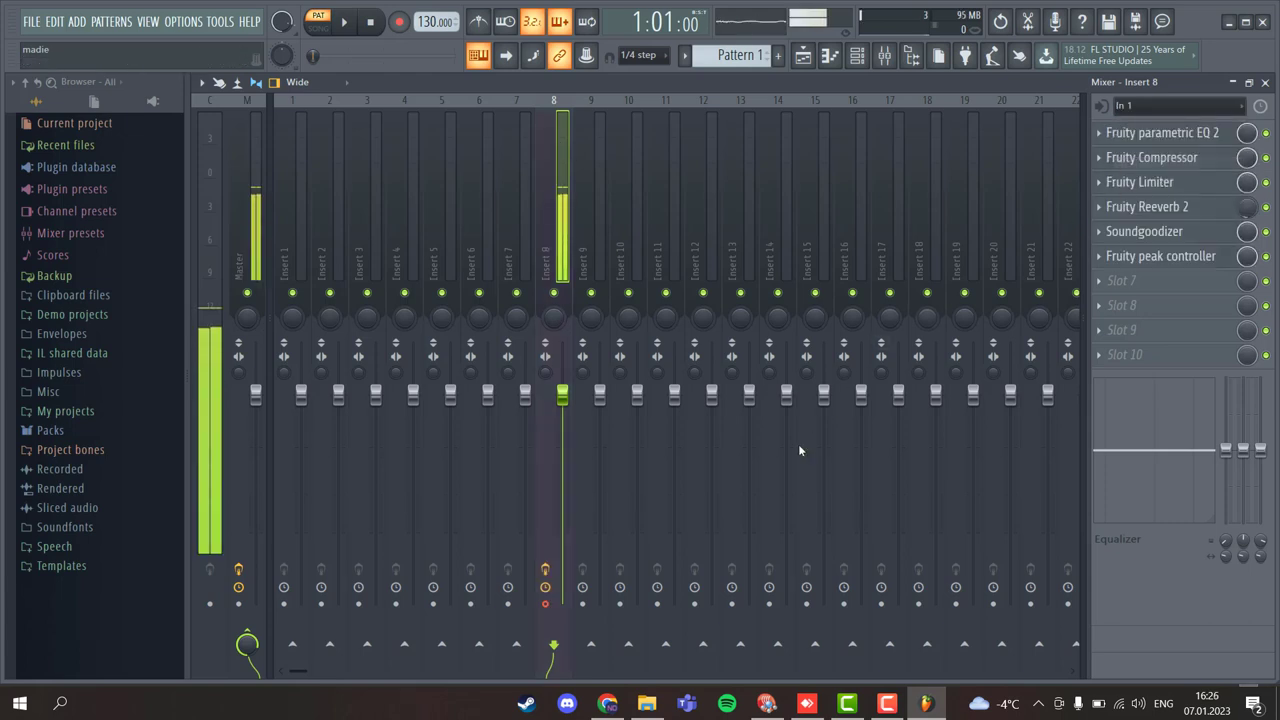
pyautogui.click(1148, 105)
pyautogui.click(1135, 200)
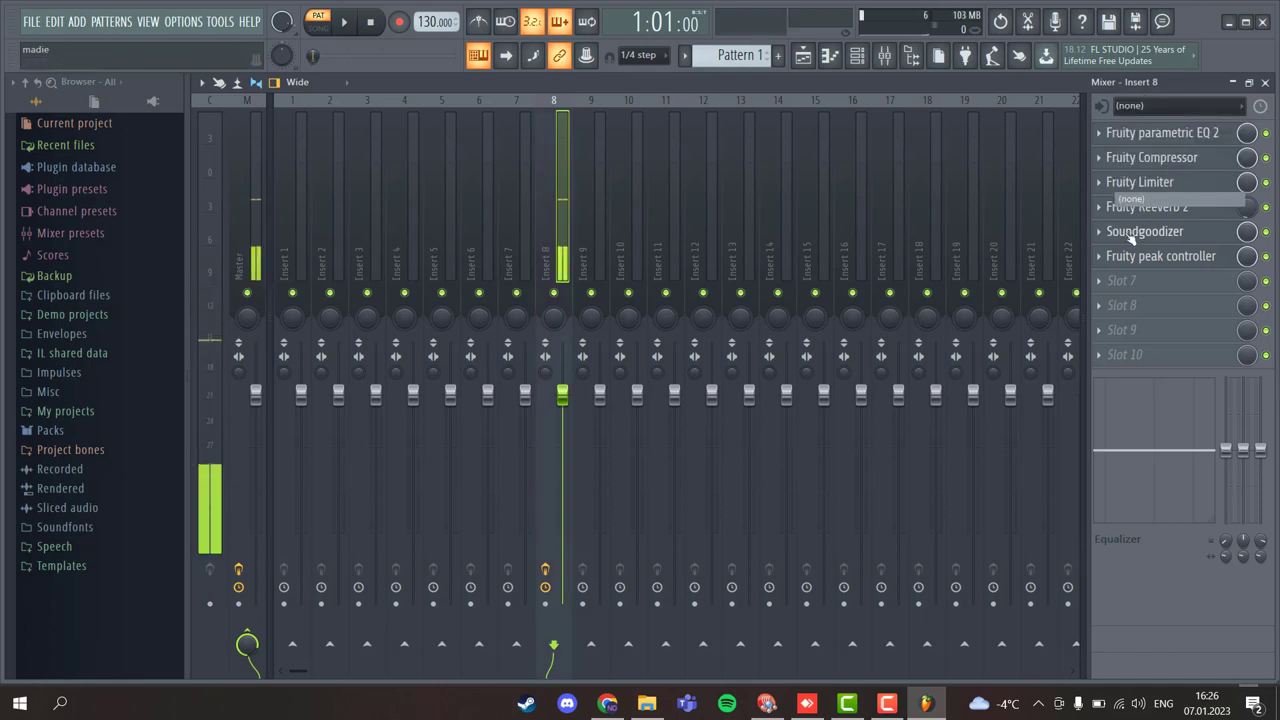